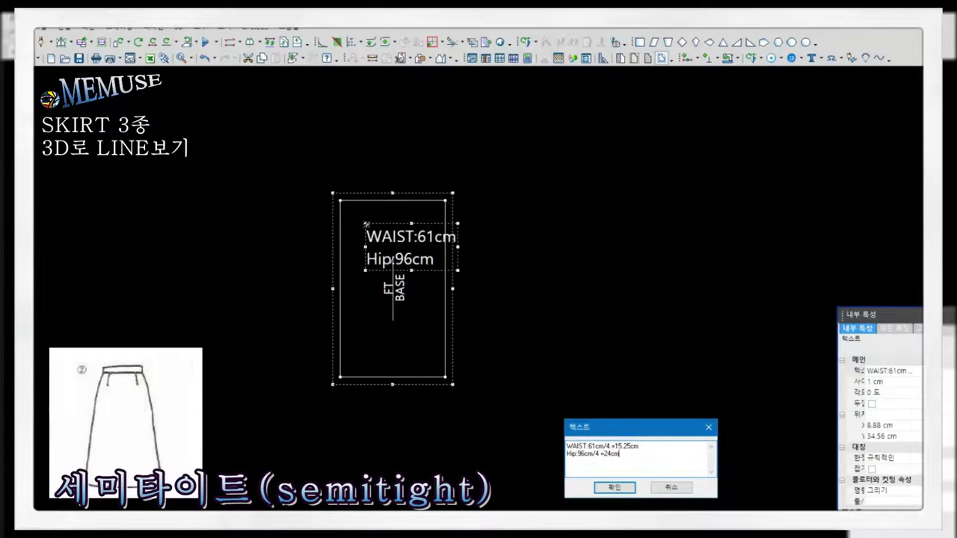
# - Confirm the waist and hip quarter-measurement note and resize the rectangle to 24 × 60
pyautogui.click(615, 488)
pyautogui.click(445, 329)
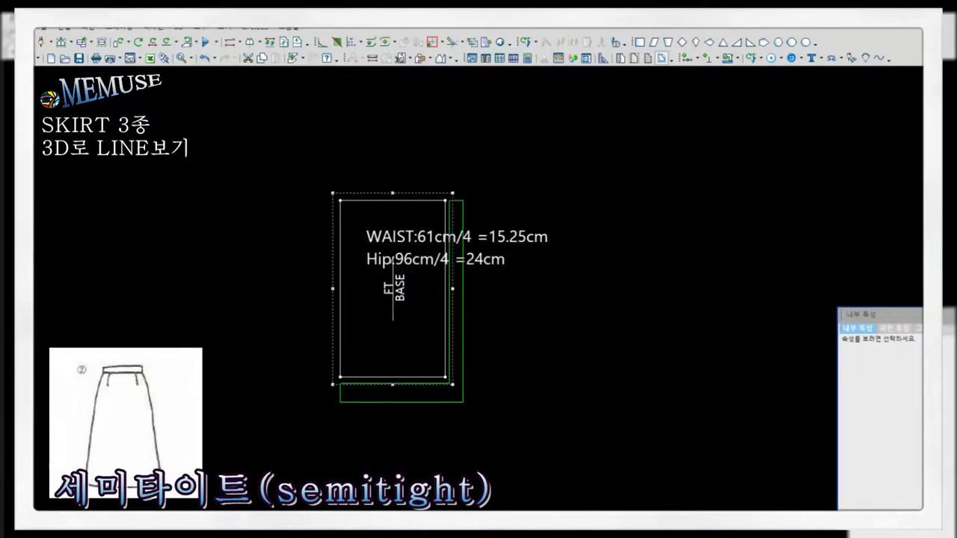
pyautogui.doubleClick(445, 329)
pyautogui.write('60')
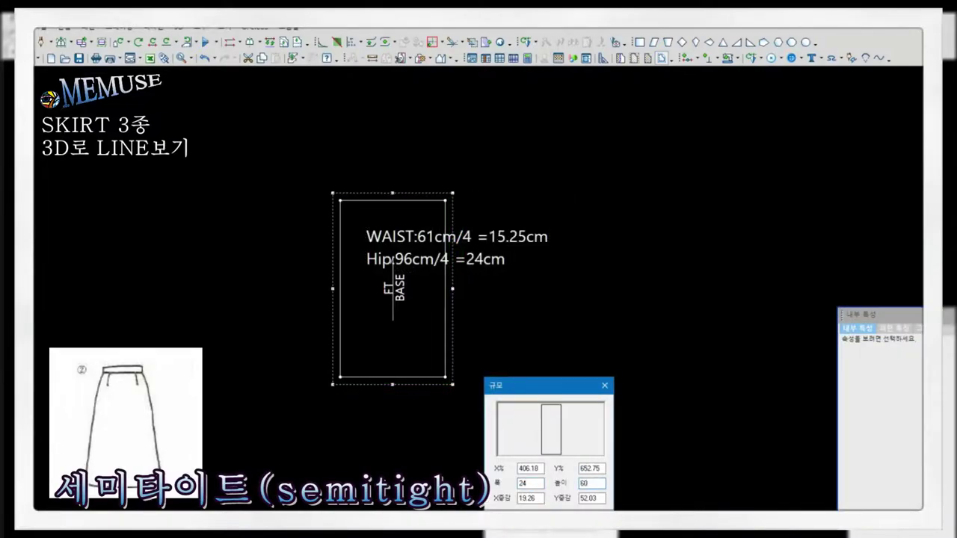
pyautogui.press('Return')
# - Move the measurement note into the middle of the rectangle
pyautogui.click(412, 213)
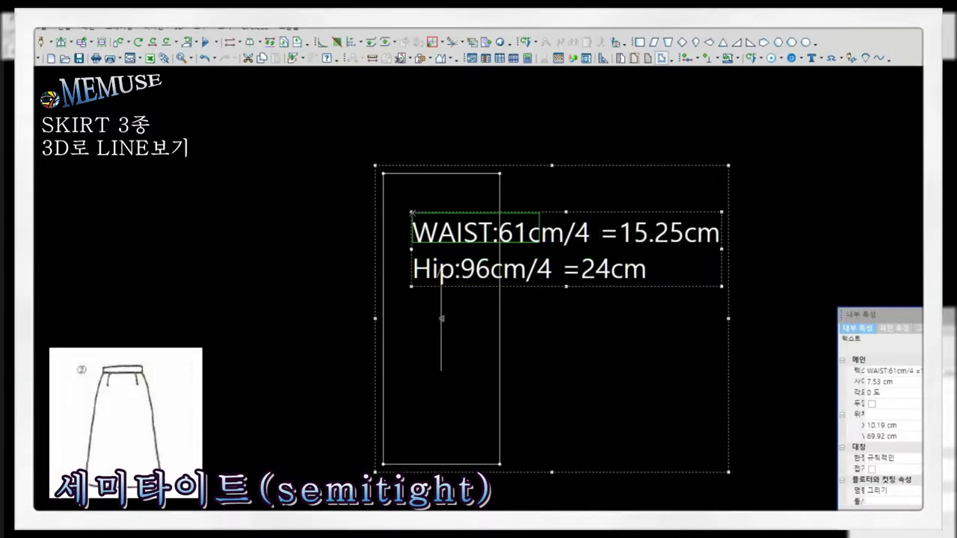
pyautogui.moveTo(412, 213); pyautogui.dragTo(413, 315)
pyautogui.press('Escape')
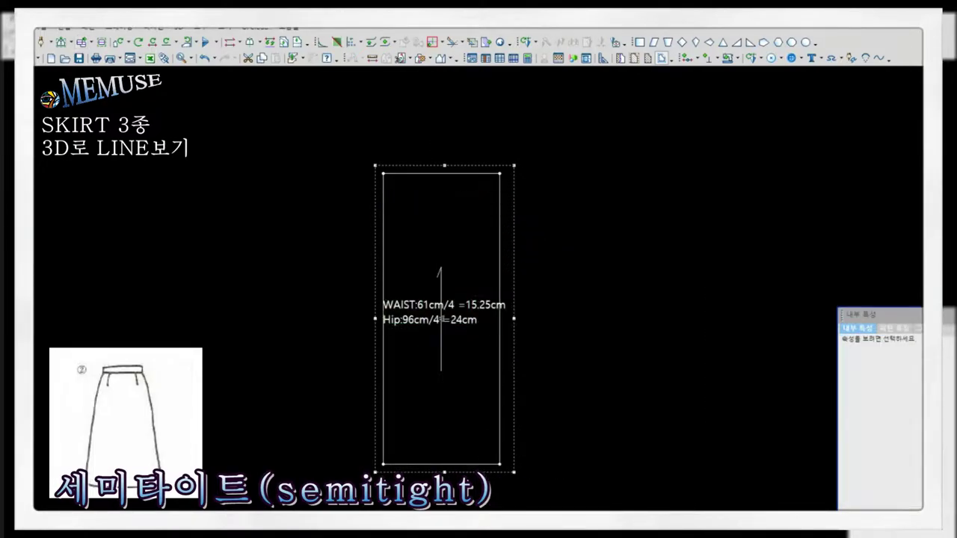
pyautogui.scroll(2, 508, 374)
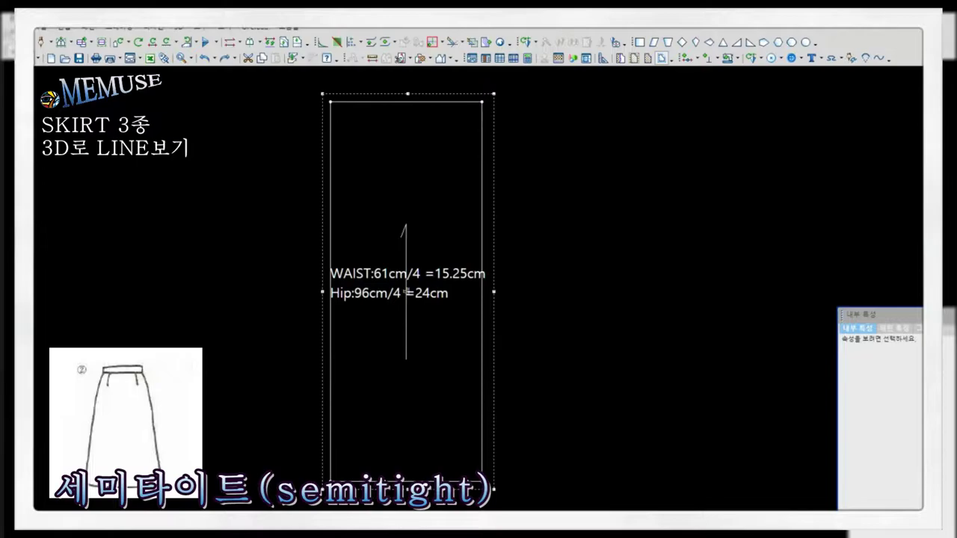
# - Add a hip line 18 below the top edge and a new waist point on the top edge
pyautogui.click(284, 42)
pyautogui.click(329, 101)
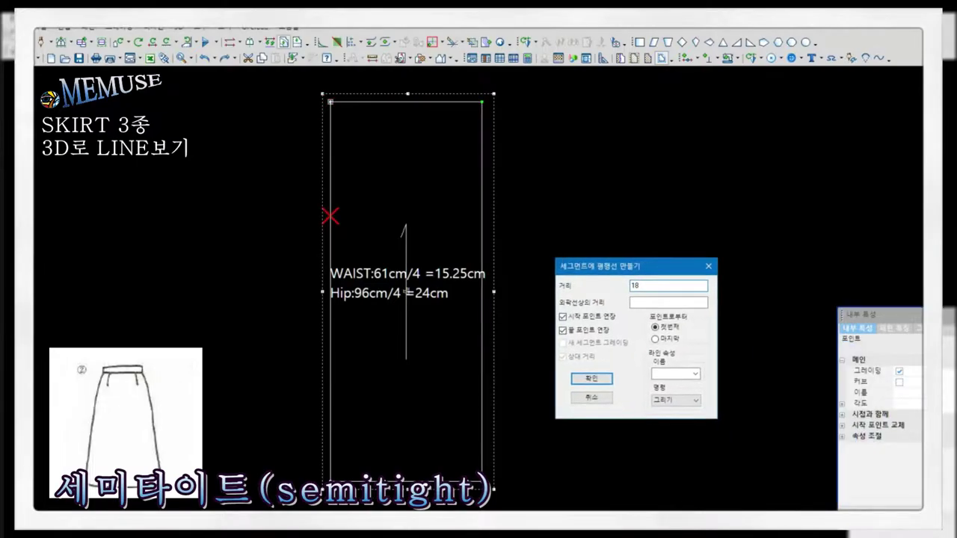
pyautogui.press('Return')
pyautogui.click(394, 103)
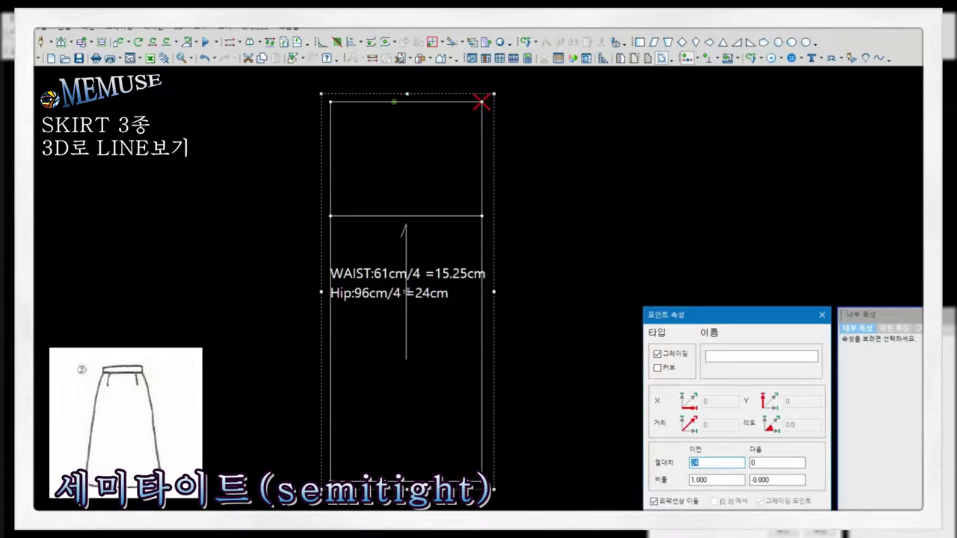
pyautogui.press('Return')
pyautogui.rightClick(437, 149)
pyautogui.click(457, 157)
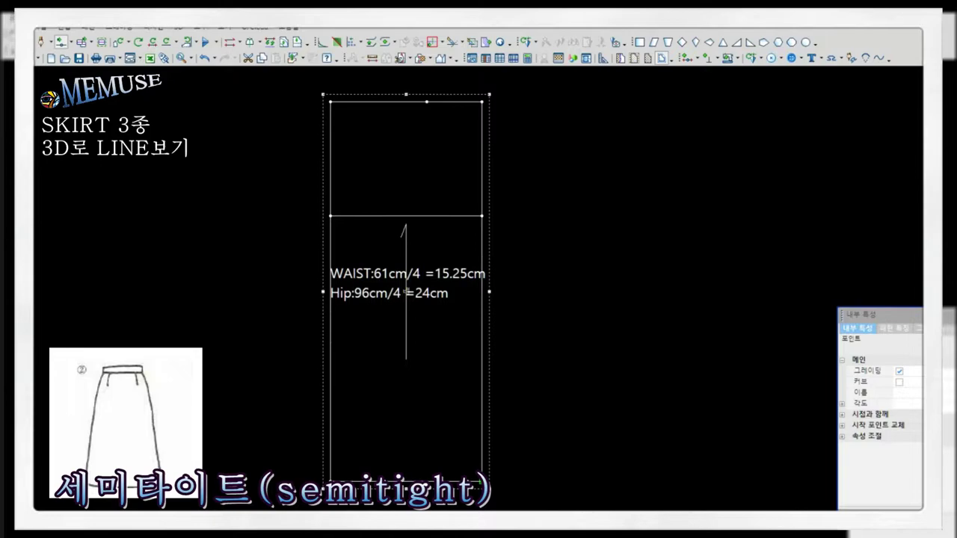
# - Draw the flared side seam line starting from the bottom-right corner
pyautogui.click(479, 483)
pyautogui.press('Return')
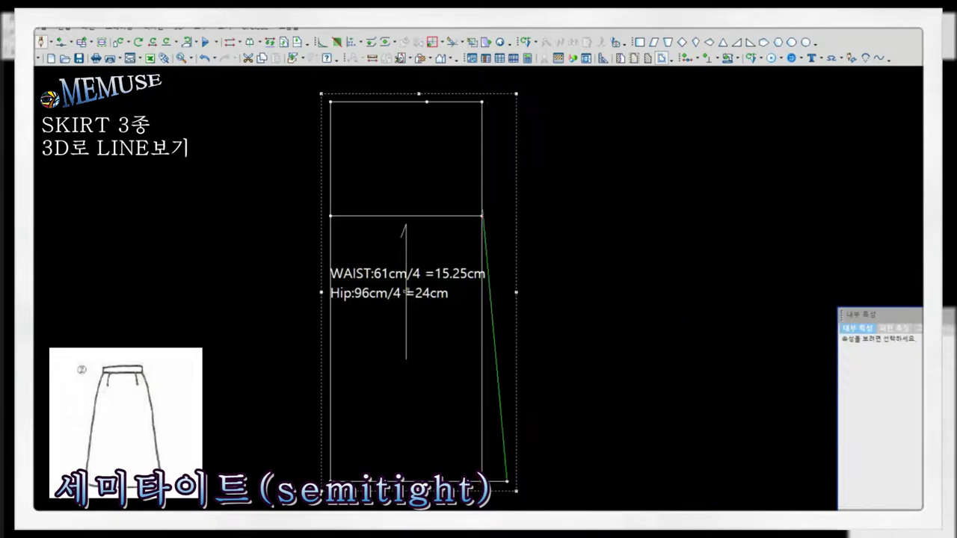
pyautogui.rightClick(522, 179)
pyautogui.click(539, 186)
# - Extend the side seam line 2 above the waist
pyautogui.click(482, 216)
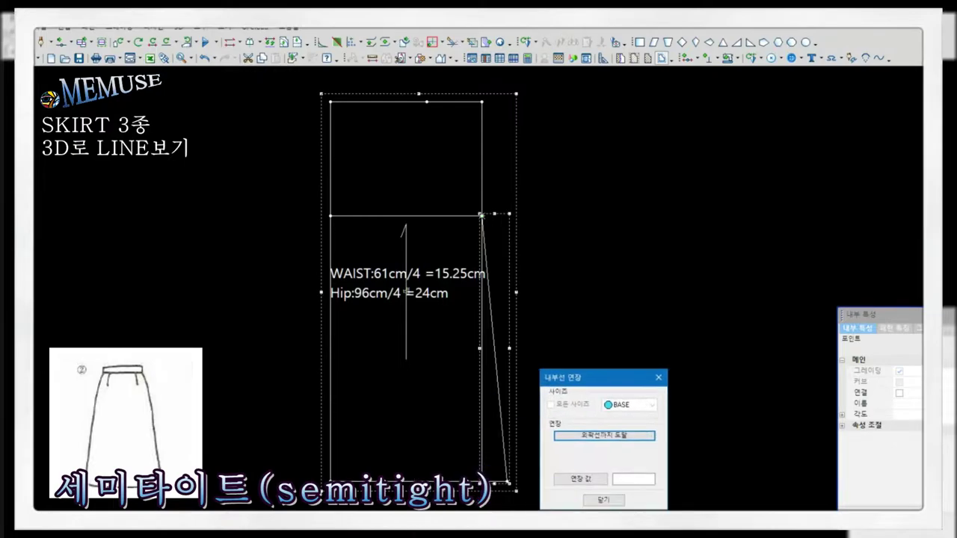
pyautogui.write('2')
pyautogui.press('Return')
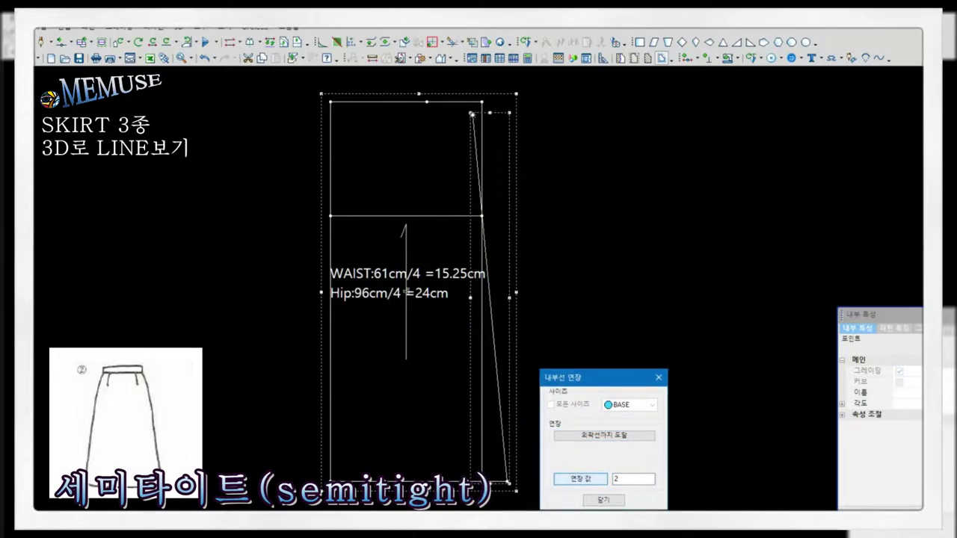
pyautogui.click(581, 479)
pyautogui.click(604, 500)
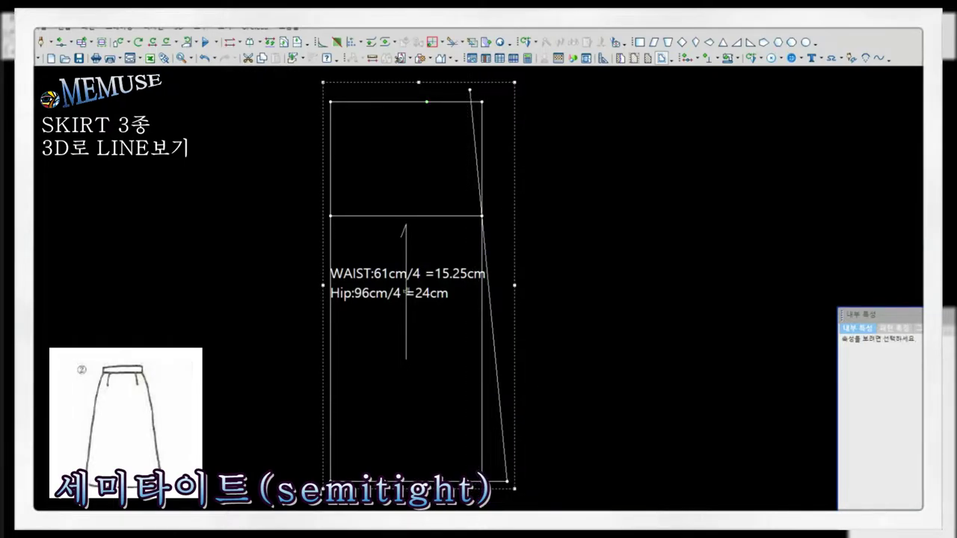
pyautogui.scroll(2, 407, 291)
# - Create a skirt pattern piece from the draft, placed beside it
pyautogui.click(560, 218)
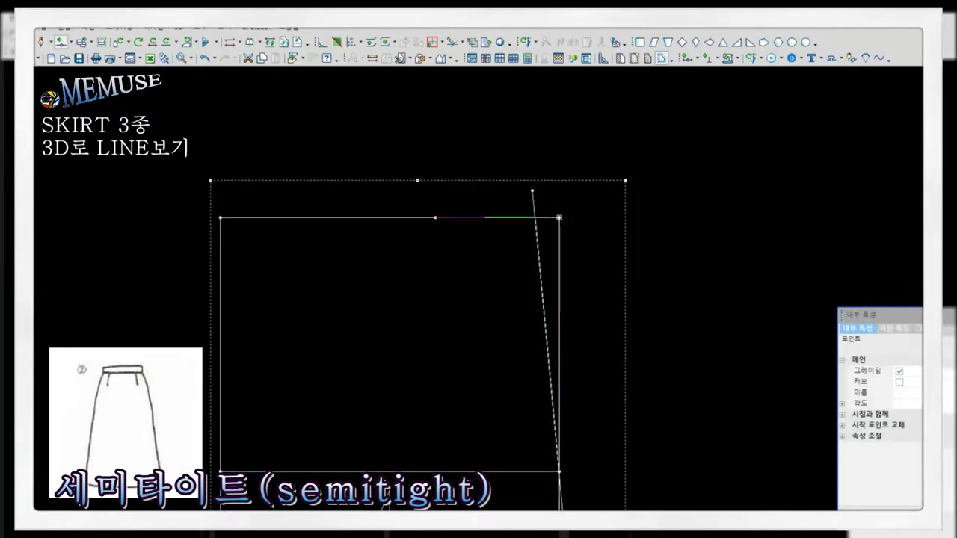
pyautogui.press('Escape')
pyautogui.scroll(-1, 401, 305)
pyautogui.scroll(-1, 401, 305)
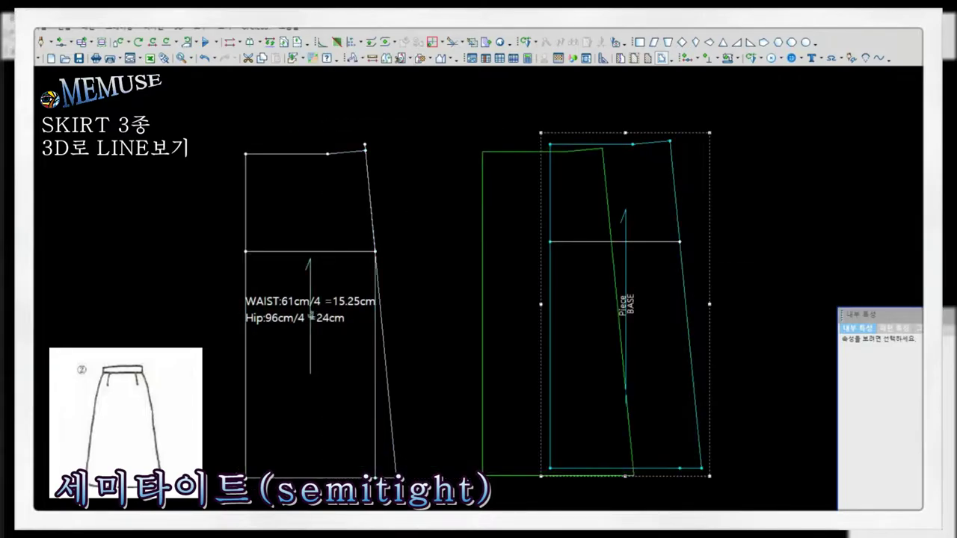
pyautogui.scroll(2, 449, 300)
pyautogui.click(456, 159)
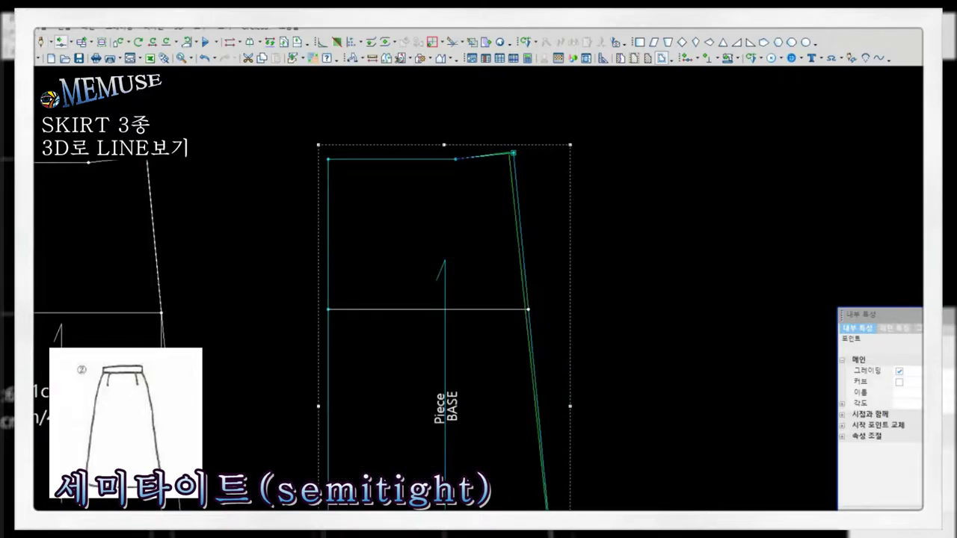
# - Reshape the piece's hem with a new line along the bottom
pyautogui.click(528, 309)
pyautogui.press('Escape')
pyautogui.scroll(-1, 459, 224)
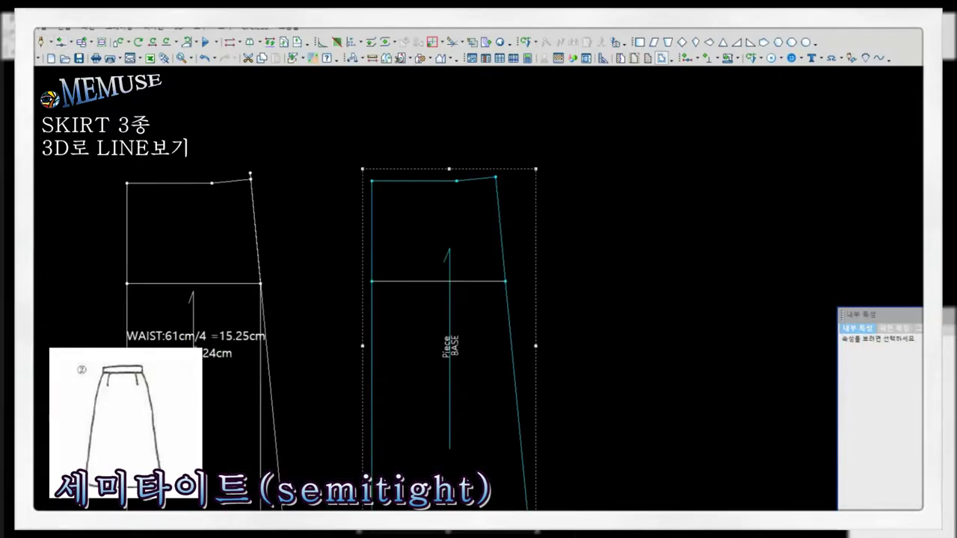
pyautogui.scroll(2, 526, 294)
pyautogui.click(525, 294)
pyautogui.click(726, 487)
pyautogui.click(514, 312)
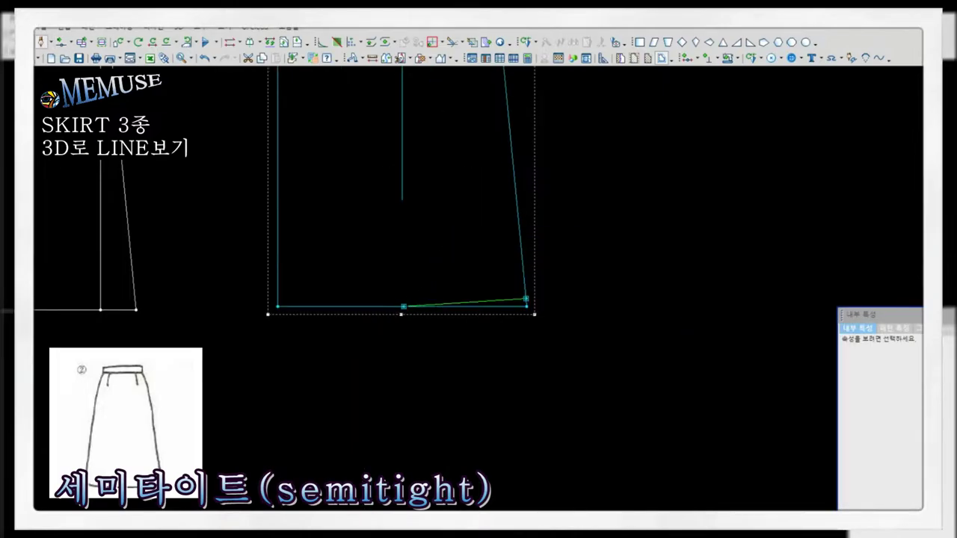
pyautogui.scroll(-2, 486, 351)
pyautogui.scroll(2, 463, 73)
# - Move the waist corner and curve the waistline and side seam
pyautogui.click(490, 169)
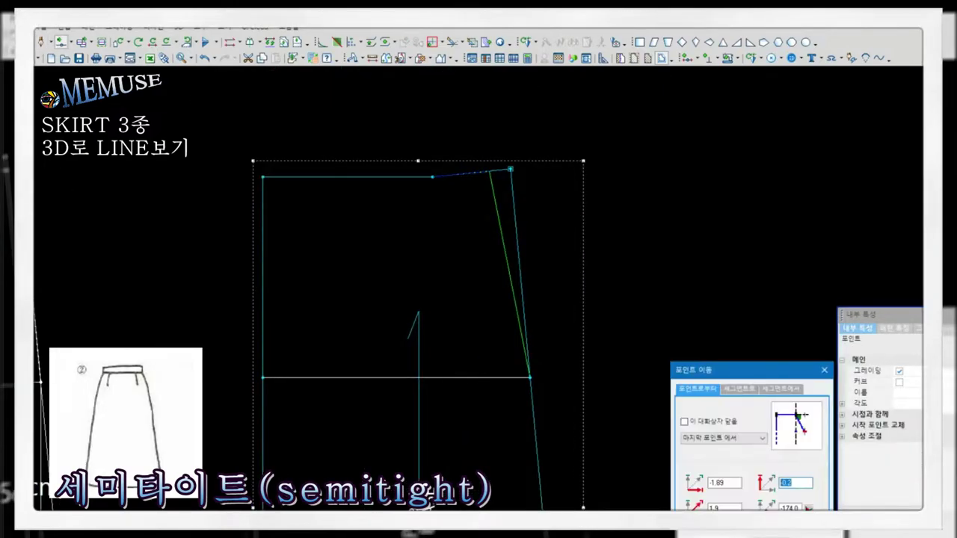
pyautogui.click(432, 176)
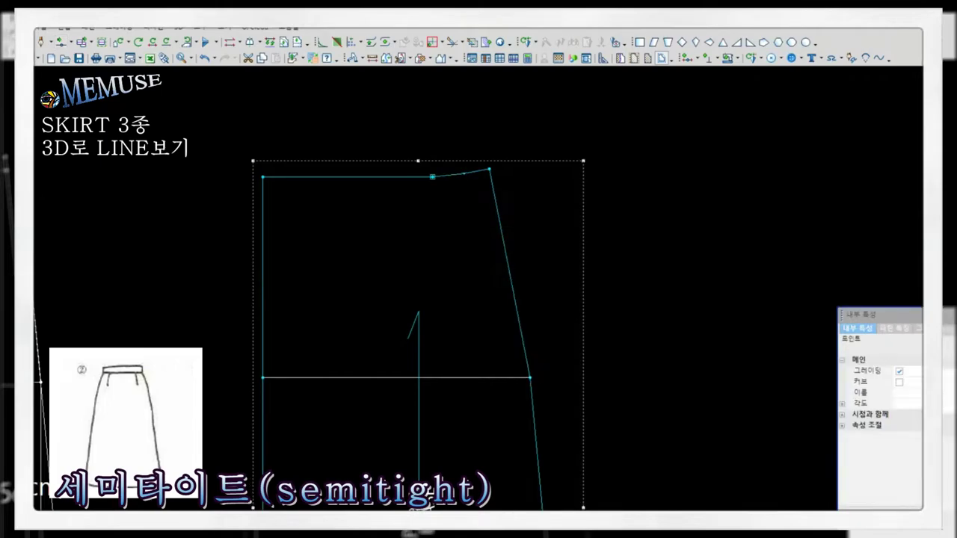
pyautogui.click(899, 382)
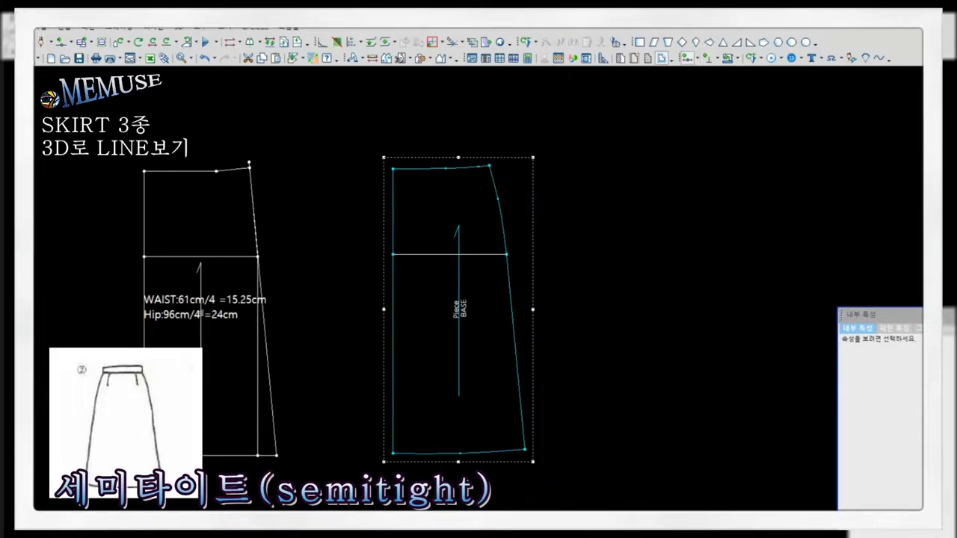
# - Add waistline points at 12.25 and 15.2 along the waist
pyautogui.click(427, 169)
pyautogui.write('15.25')
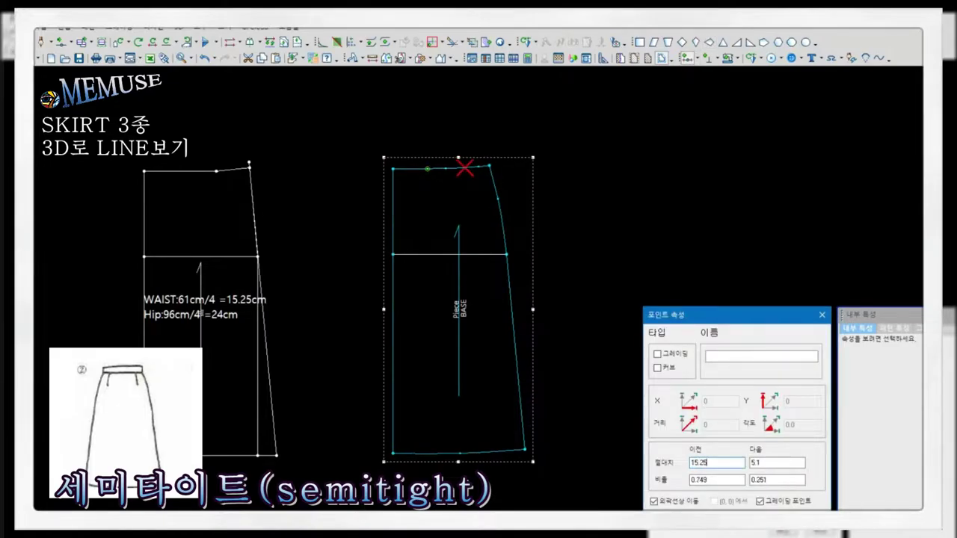
pyautogui.press('Return')
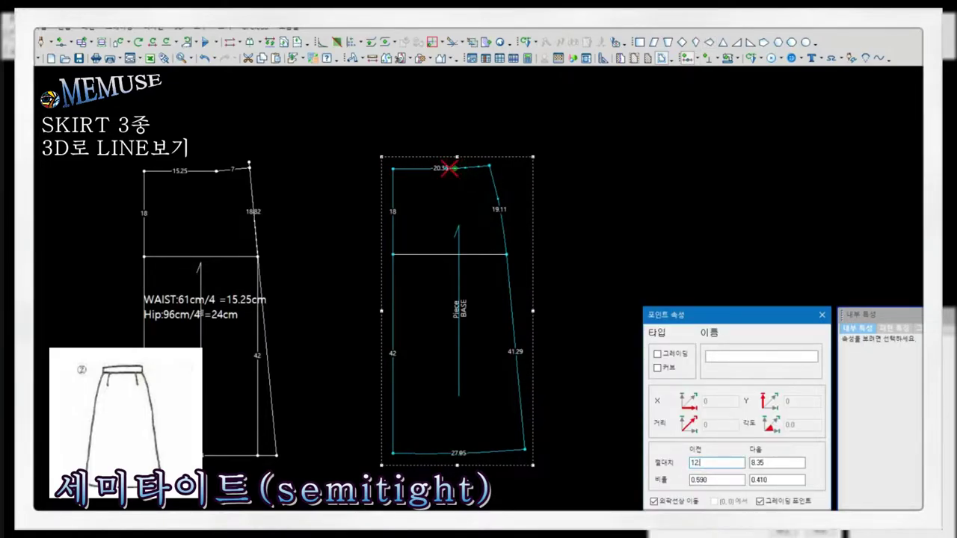
pyautogui.write('.25')
pyautogui.press('Return')
pyautogui.click(461, 168)
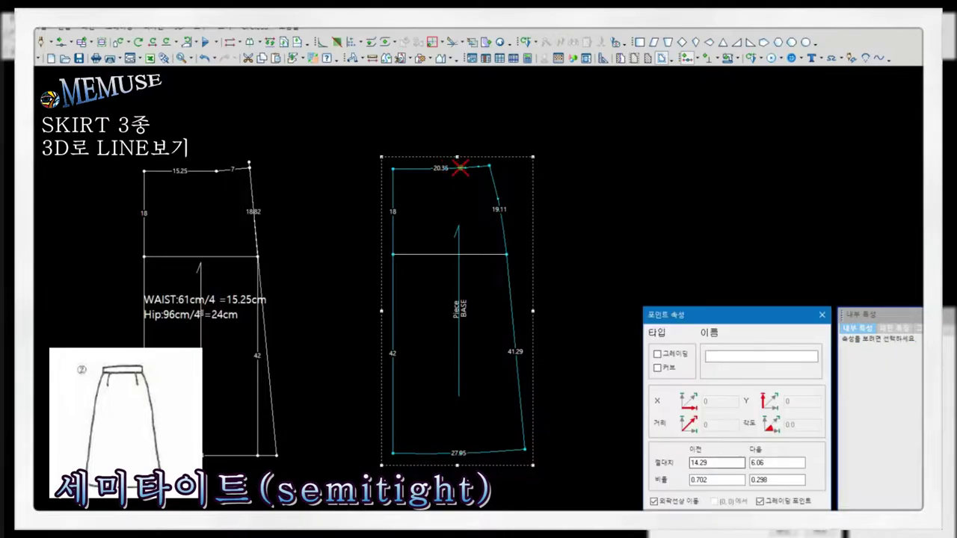
pyautogui.press('Return')
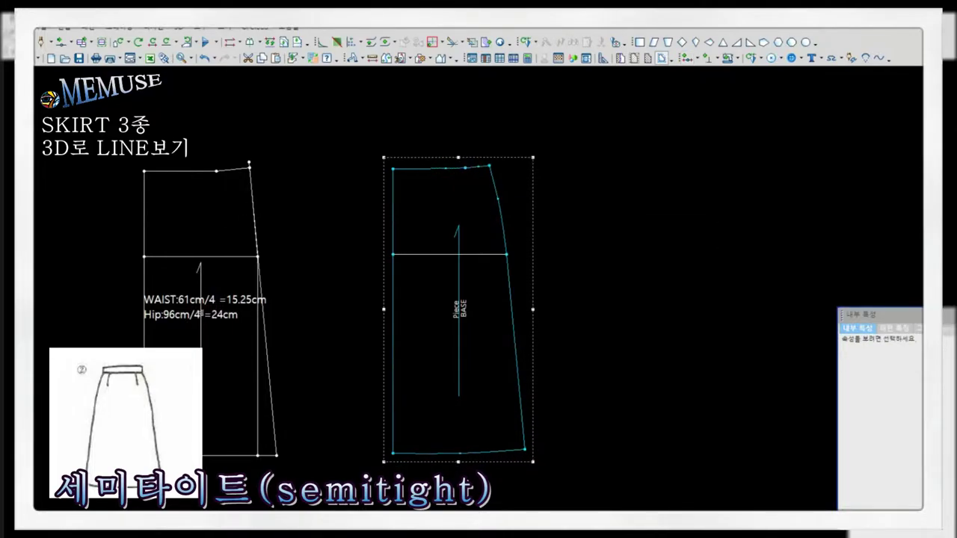
# - Proportionally adjust the upper side seam segment of the piece
pyautogui.click(62, 42)
pyautogui.click(489, 166)
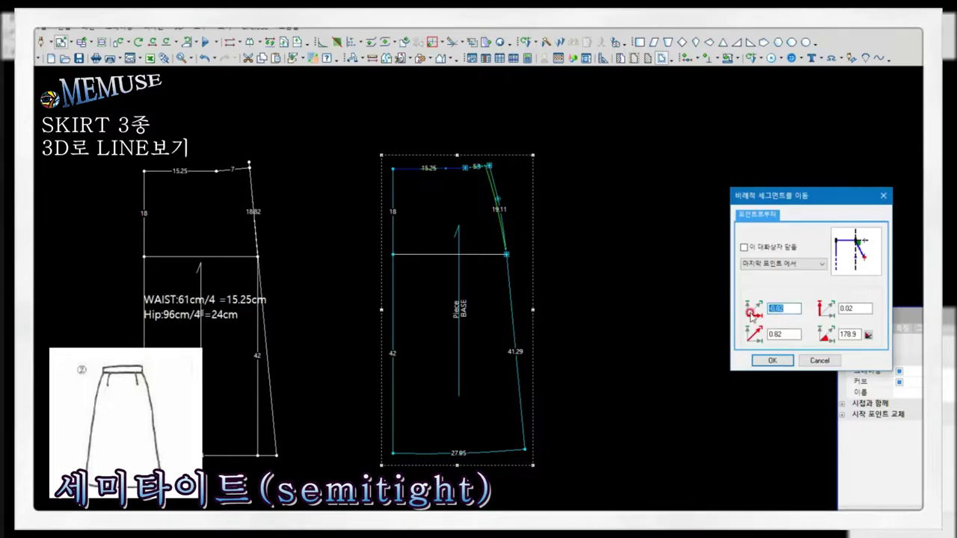
pyautogui.press('Return')
pyautogui.scroll(3, 524, 215)
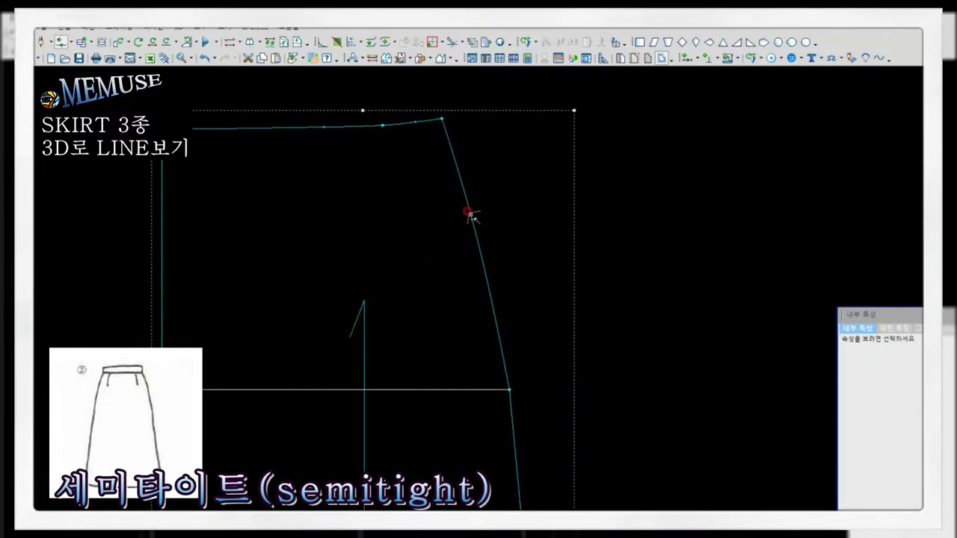
pyautogui.scroll(-3, 495, 296)
pyautogui.scroll(3, 498, 278)
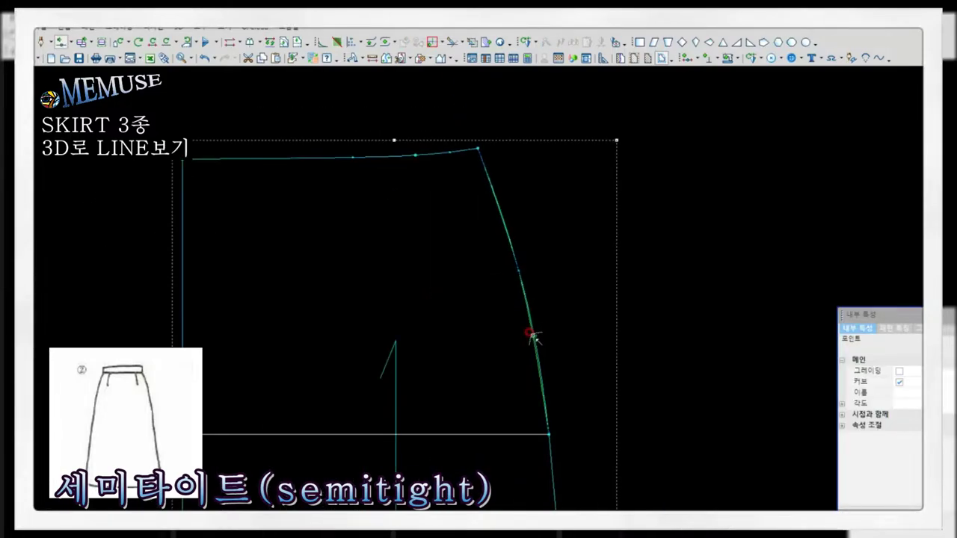
pyautogui.scroll(-2, 412, 154)
pyautogui.scroll(-2, 485, 222)
pyautogui.click(639, 335)
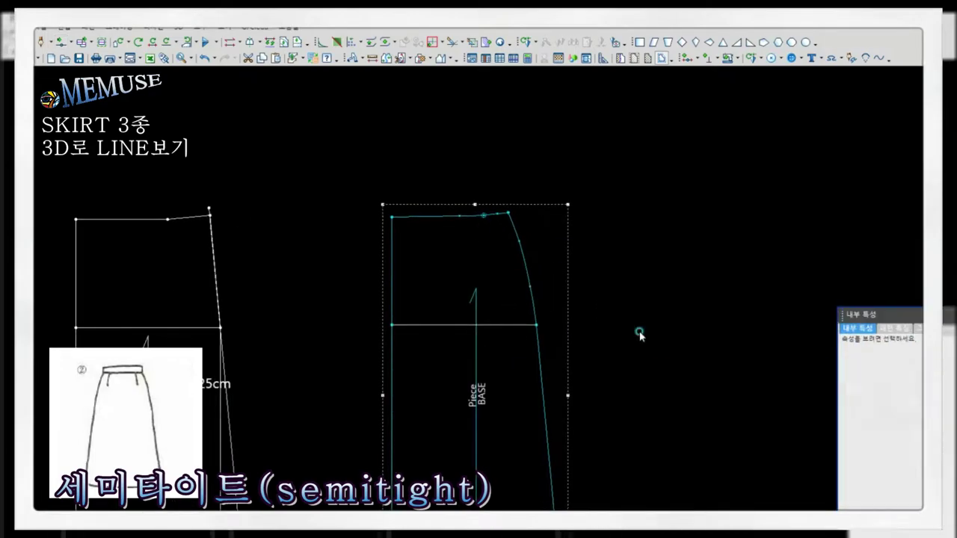
# - Add two more waistline points at set distances to mark the dart
pyautogui.doubleClick(451, 209)
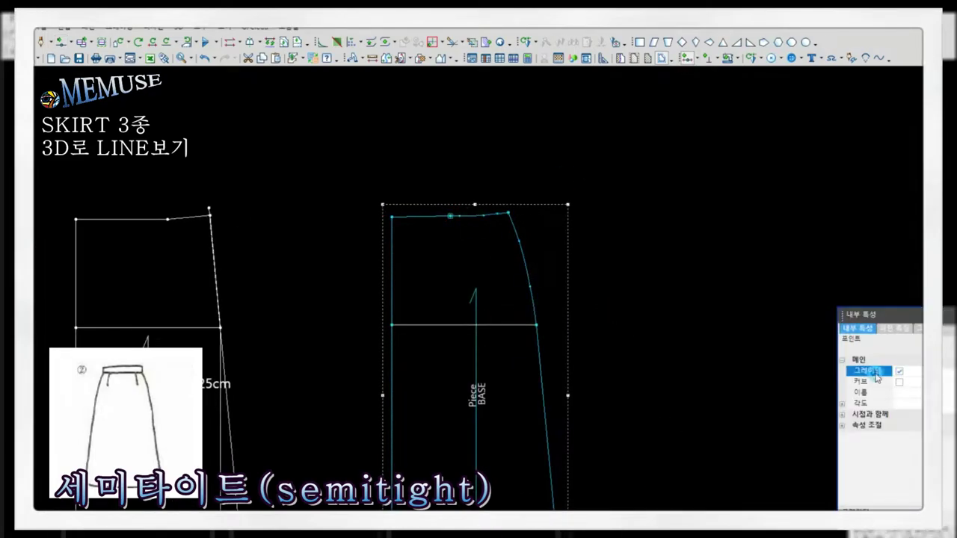
pyautogui.click(762, 462)
pyautogui.press('Return')
pyautogui.doubleClick(455, 216)
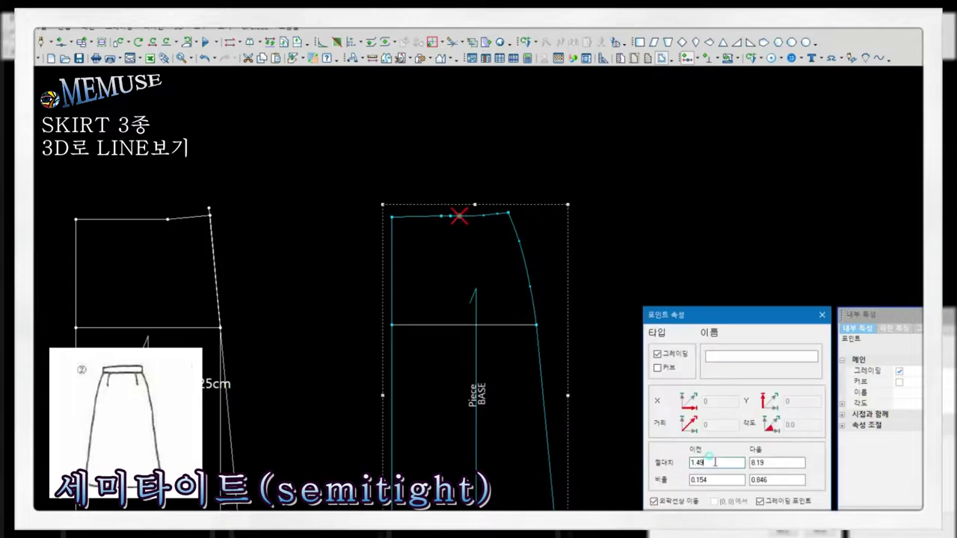
pyautogui.press('Return')
pyautogui.click(737, 62)
# - Insert a waist dart in the skirt piece between the new waist points
pyautogui.click(752, 58)
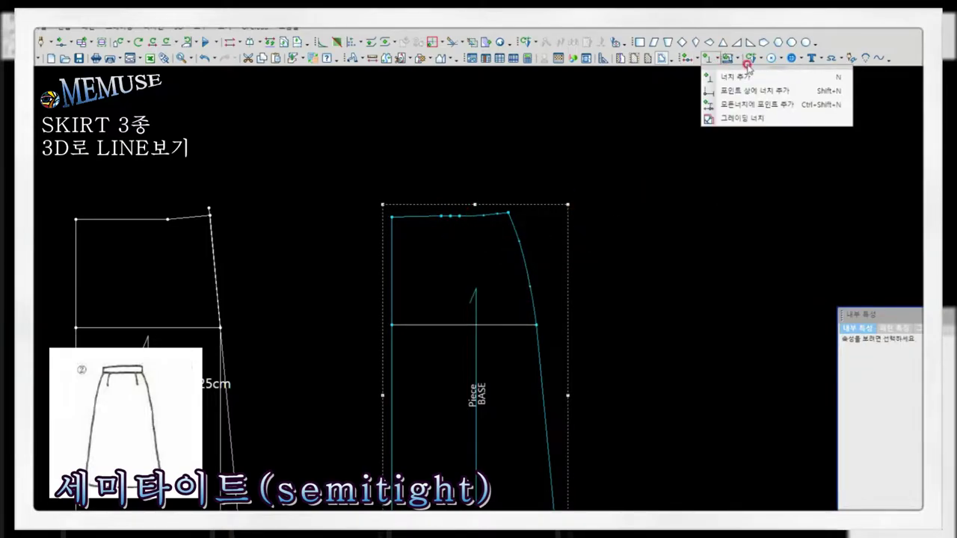
pyautogui.click(748, 77)
pyautogui.click(442, 216)
pyautogui.click(441, 282)
pyautogui.click(918, 382)
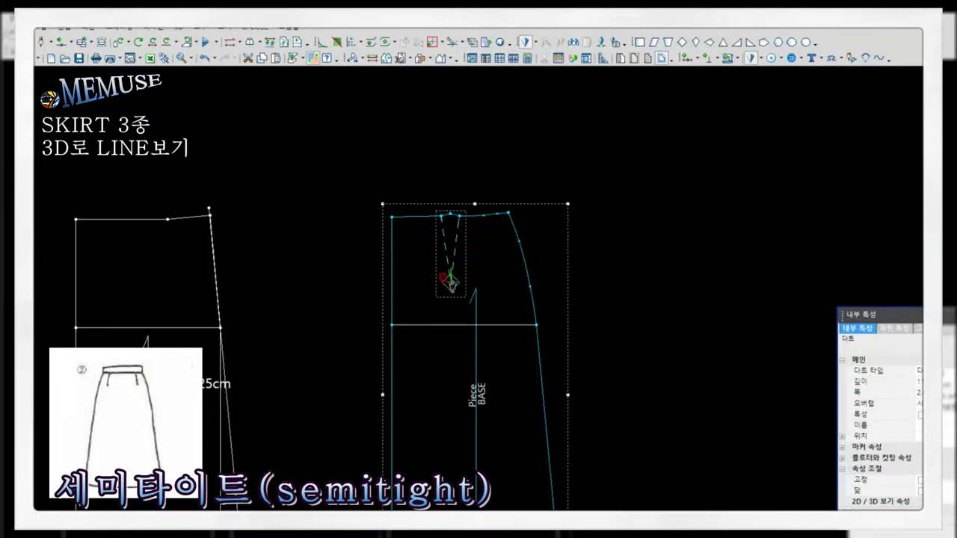
# - Copy the skirt piece and place the copy to the right of the original
pyautogui.moveTo(451, 283); pyautogui.dragTo(380, 294)
pyautogui.press('Return')
pyautogui.scroll(-2, 519, 320)
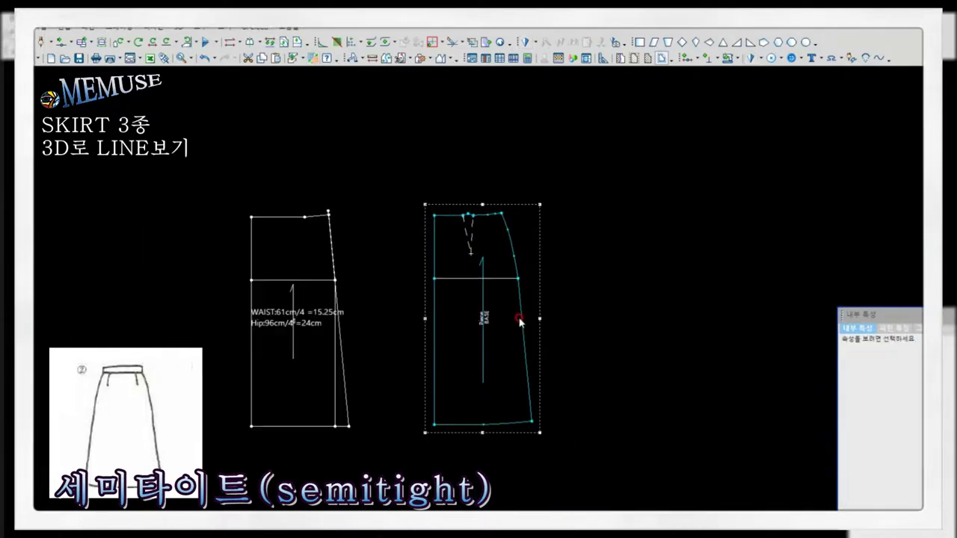
pyautogui.moveTo(511, 272); pyautogui.dragTo(521, 310)
pyautogui.scroll(1, 522, 310)
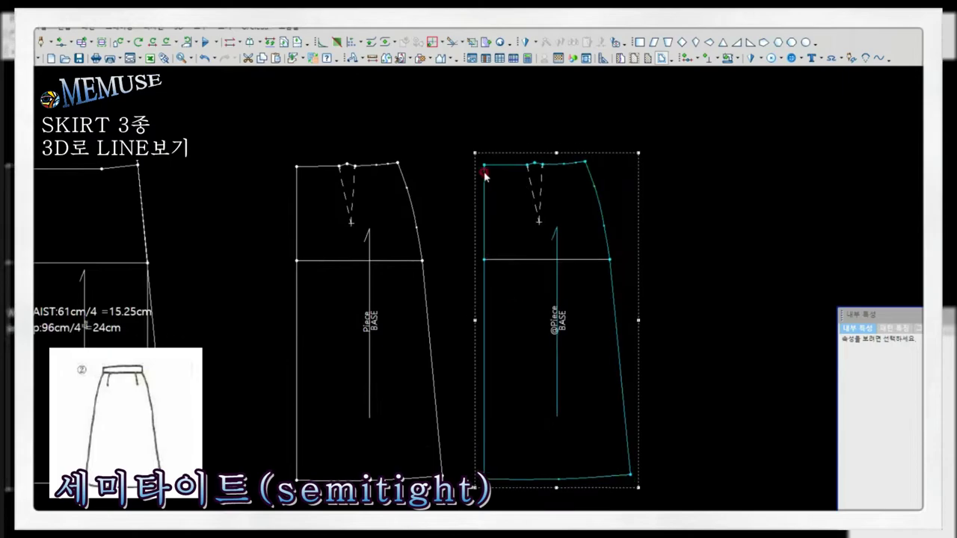
# - Move the copy's waistline proportionally from its top-left waist corner
pyautogui.click(484, 165)
pyautogui.click(585, 162)
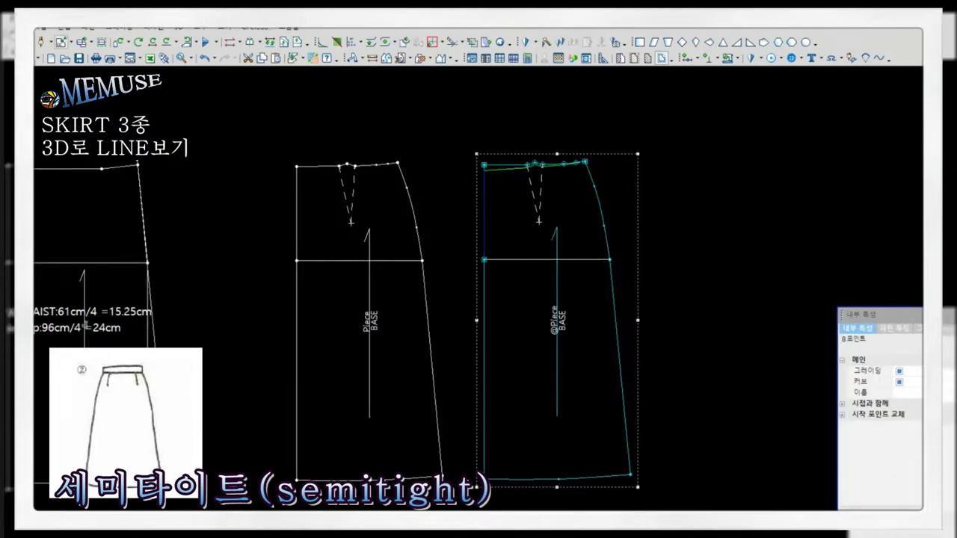
pyautogui.press('Return')
pyautogui.scroll(3, 520, 131)
# - Set the dart length to 12 cm
pyautogui.scroll(2, 520, 131)
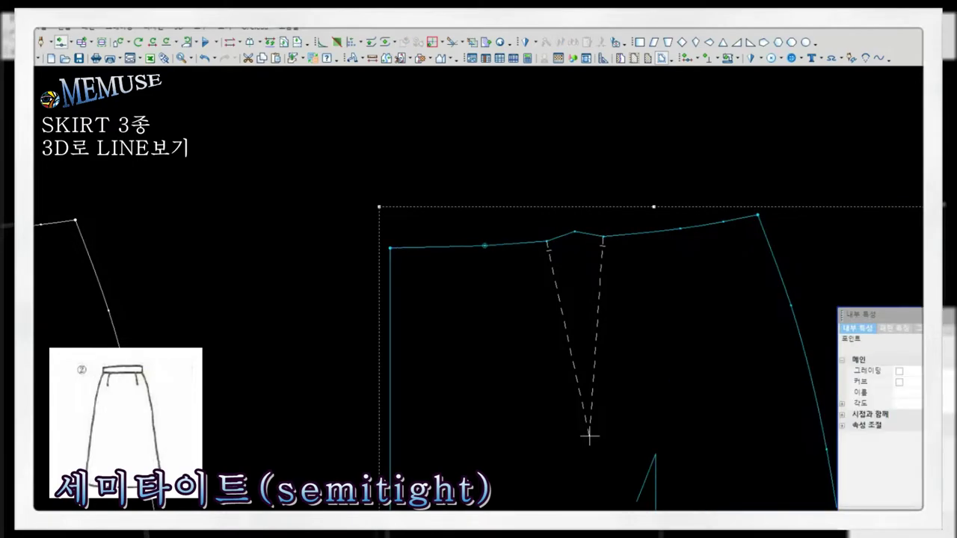
pyautogui.scroll(-3, 589, 436)
pyautogui.click(520, 280)
pyautogui.press('Return')
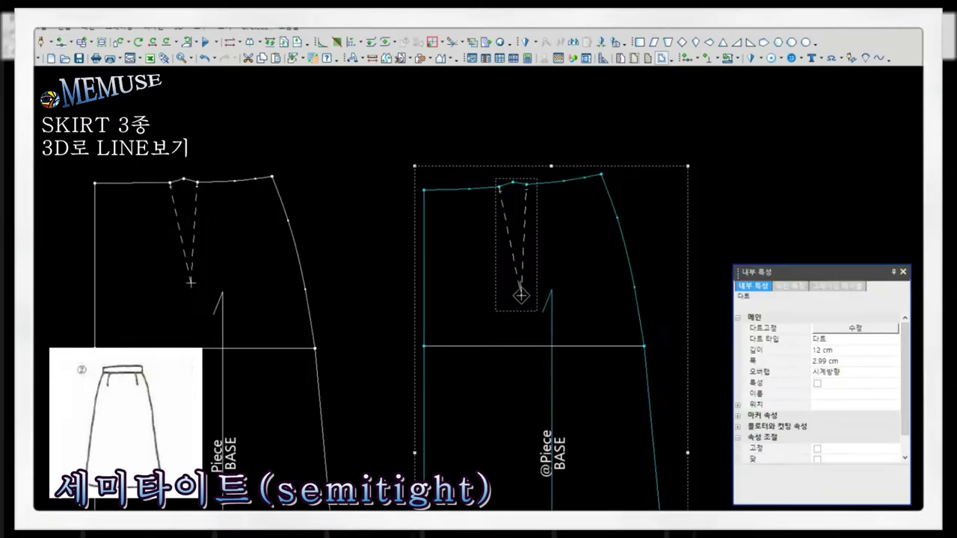
pyautogui.scroll(-2, 608, 108)
# - Name the two skirt pieces front and back
pyautogui.click(385, 314)
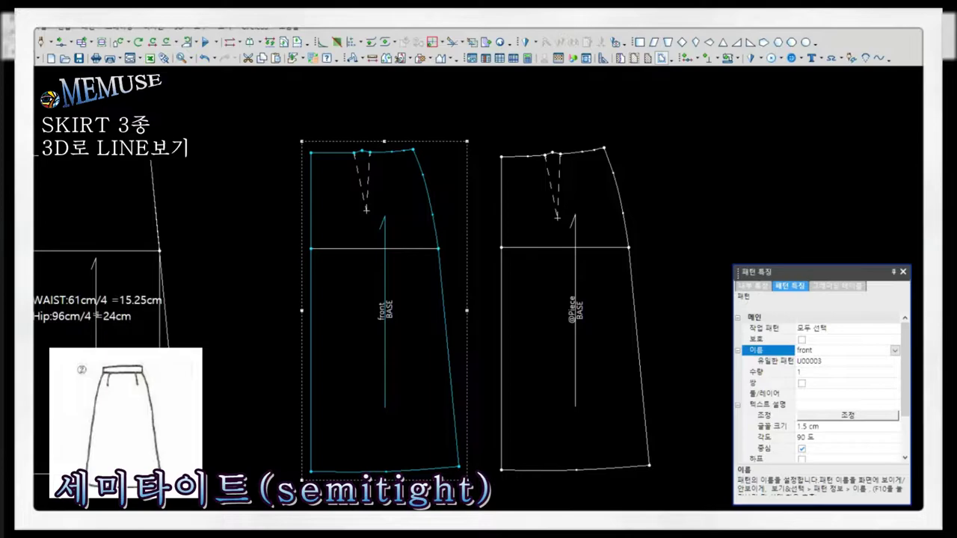
pyautogui.click(576, 314)
pyautogui.moveTo(575, 314); pyautogui.dragTo(521, 287, button='middle')
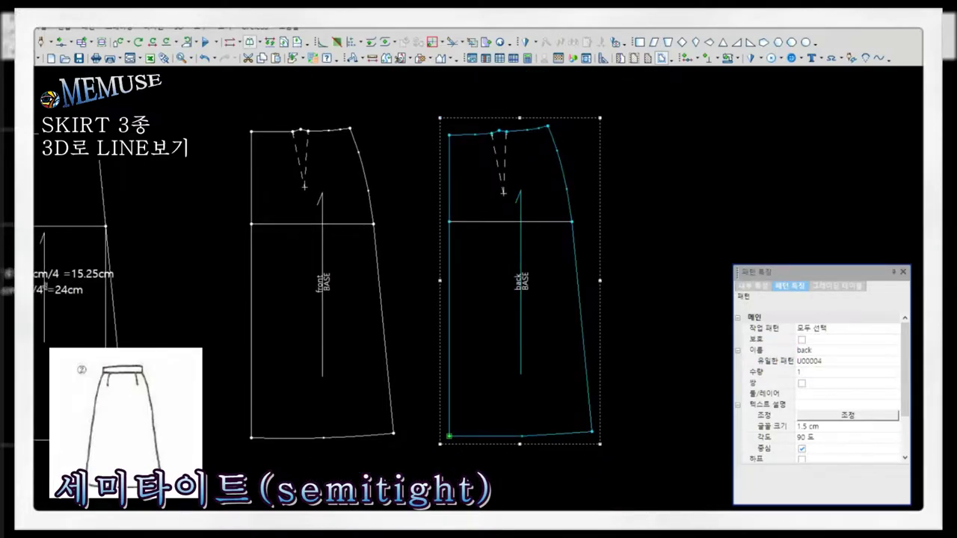
pyautogui.click(383, 314)
pyautogui.scroll(-2, 618, 161)
pyautogui.rightClick(618, 160)
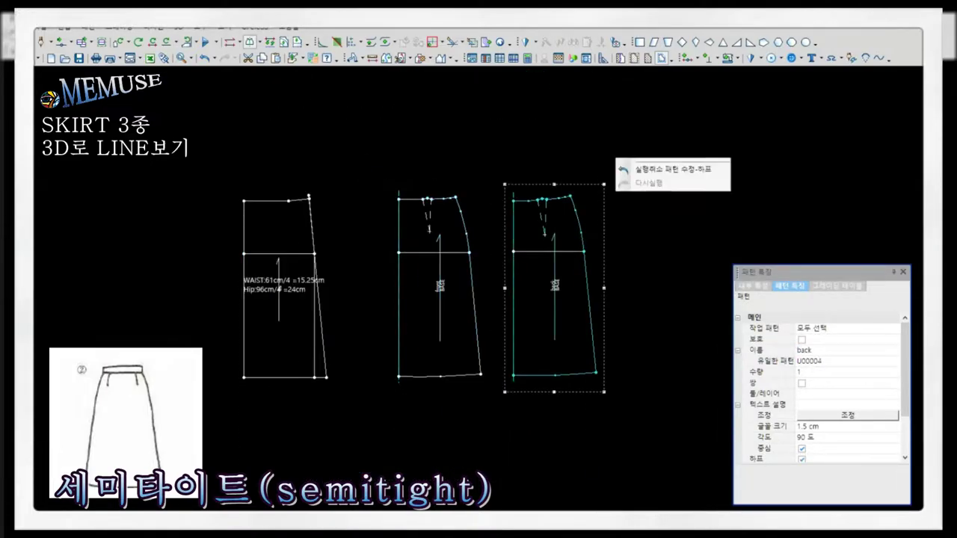
pyautogui.scroll(1, 618, 161)
pyautogui.click(222, 27)
pyautogui.click(269, 351)
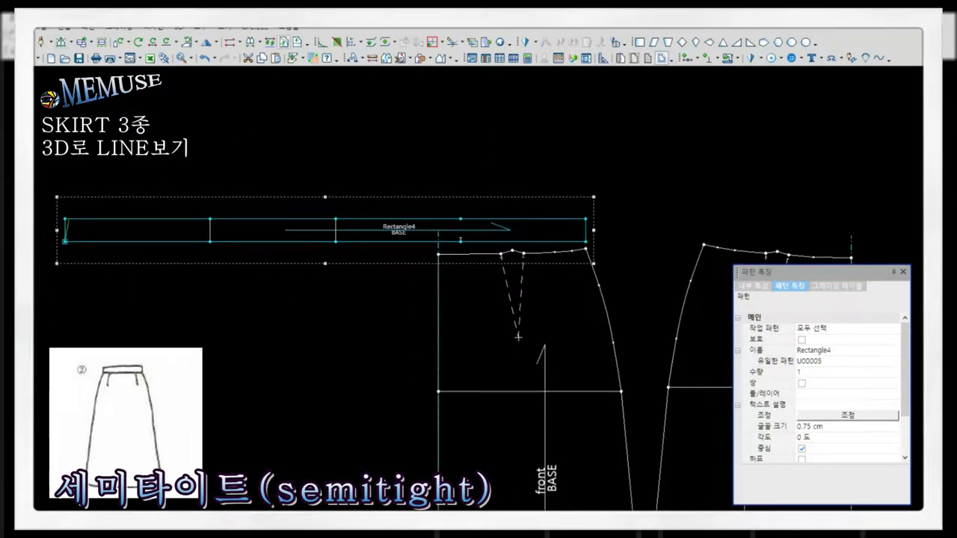
# - Add an offset internal line near the waistband's left end and a text label on it
pyautogui.click(80, 242)
pyautogui.press('Return')
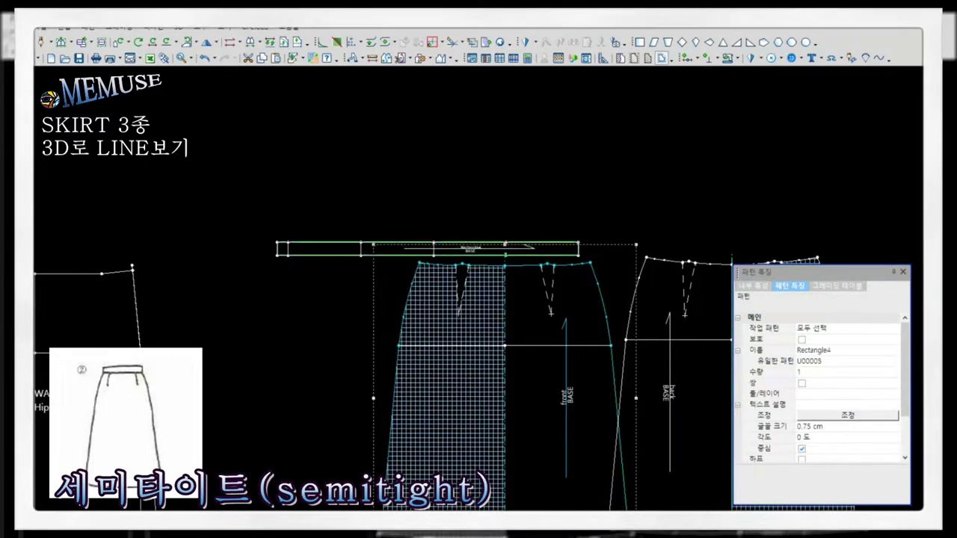
pyautogui.scroll(2, 531, 258)
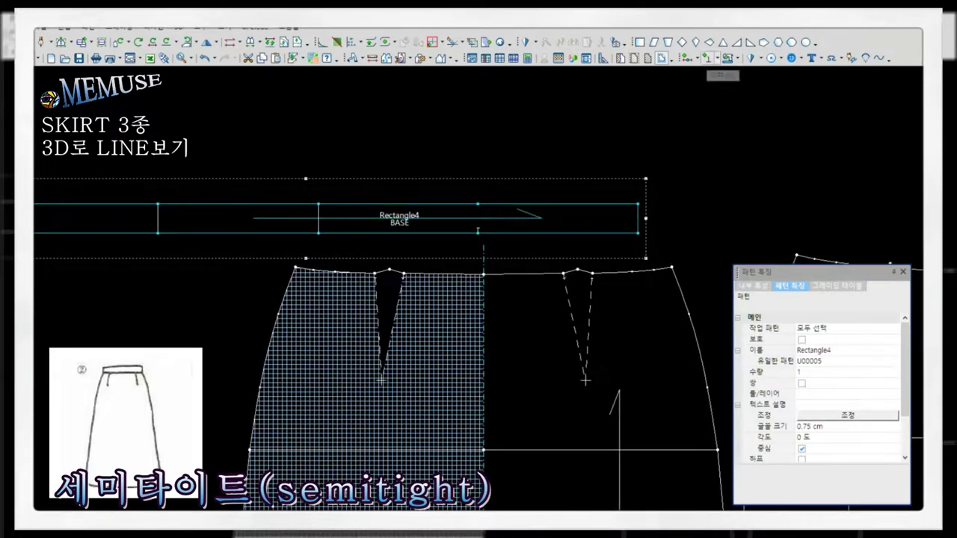
pyautogui.scroll(2, 478, 231)
pyautogui.click(568, 258)
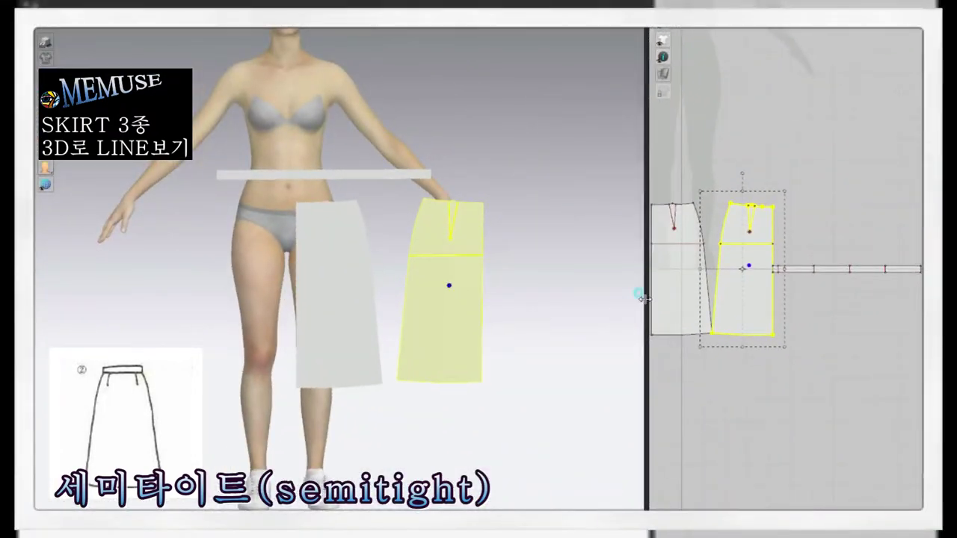
# - Widen the 2D pattern pane and select the front skirt piece on the avatar
pyautogui.moveTo(642, 297); pyautogui.dragTo(531, 298)
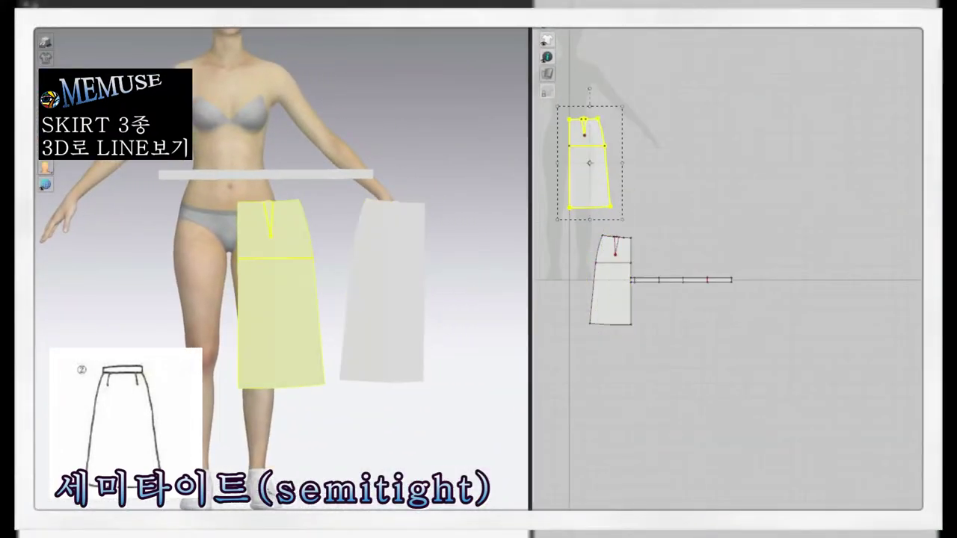
pyautogui.click(301, 285)
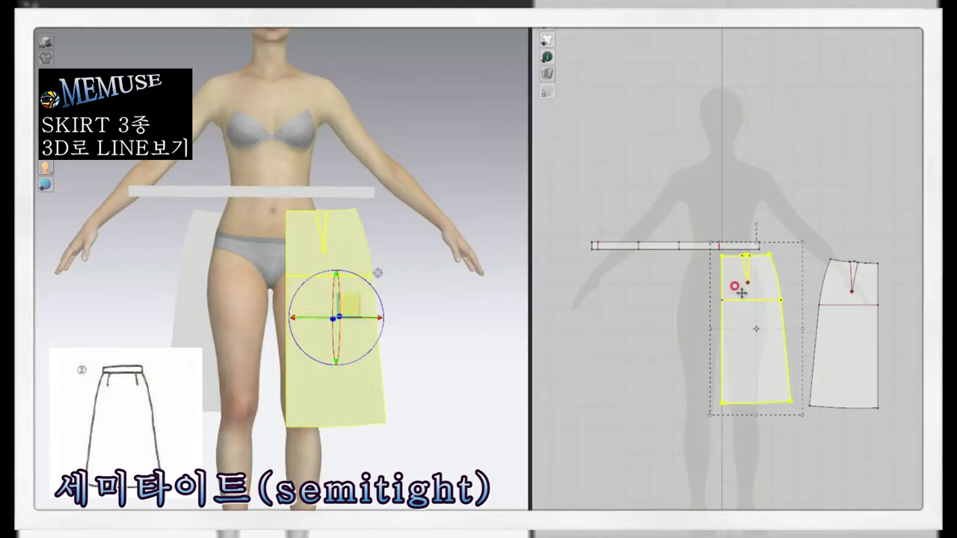
pyautogui.scroll(3, 738, 284)
pyautogui.click(419, 358)
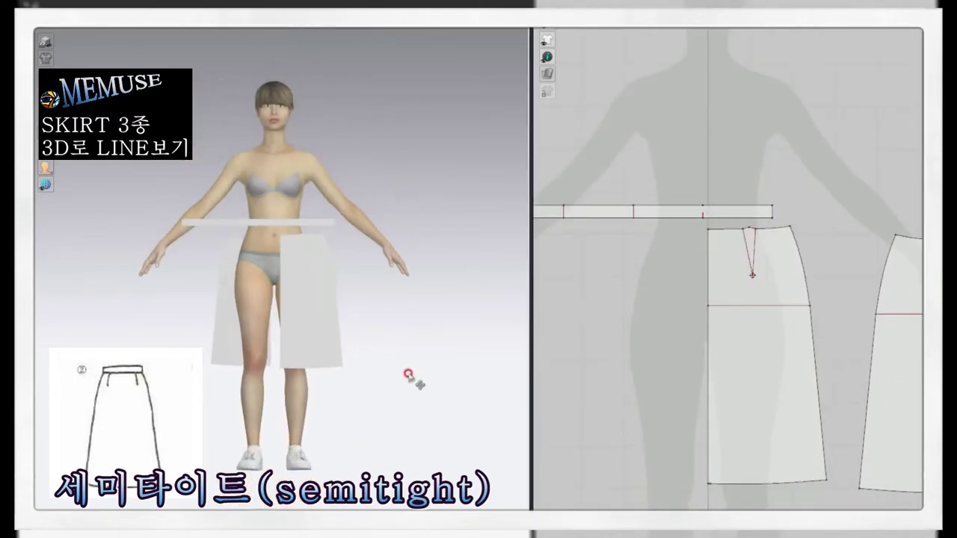
# - Inspect the simulated skirt from front, side and above, returning it to plain white fabric
pyautogui.press('2')
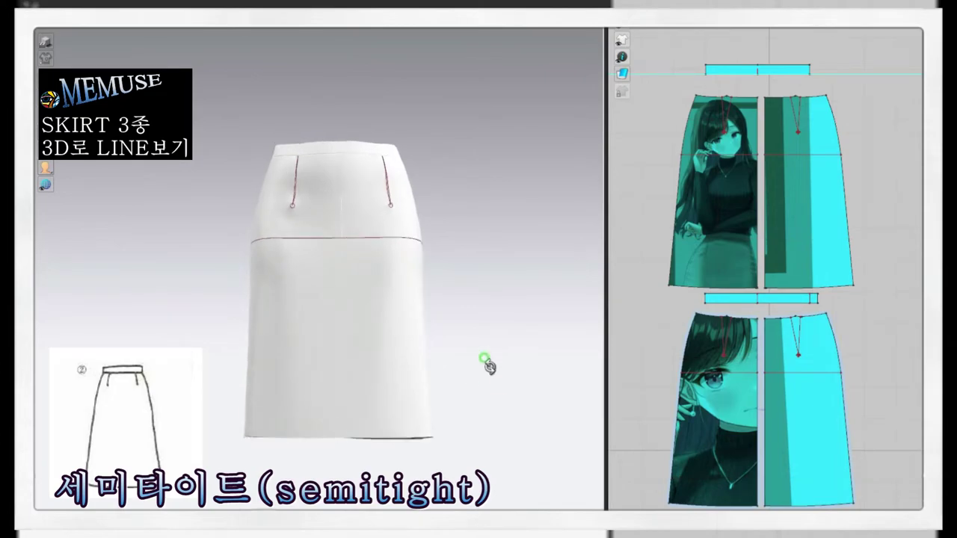
pyautogui.moveTo(486, 365)
pyautogui.mouseDown(button='right')
pyautogui.moveTo(453, 380)
pyautogui.moveTo(428, 359)
pyautogui.mouseUp(button='right')
pyautogui.press('2')
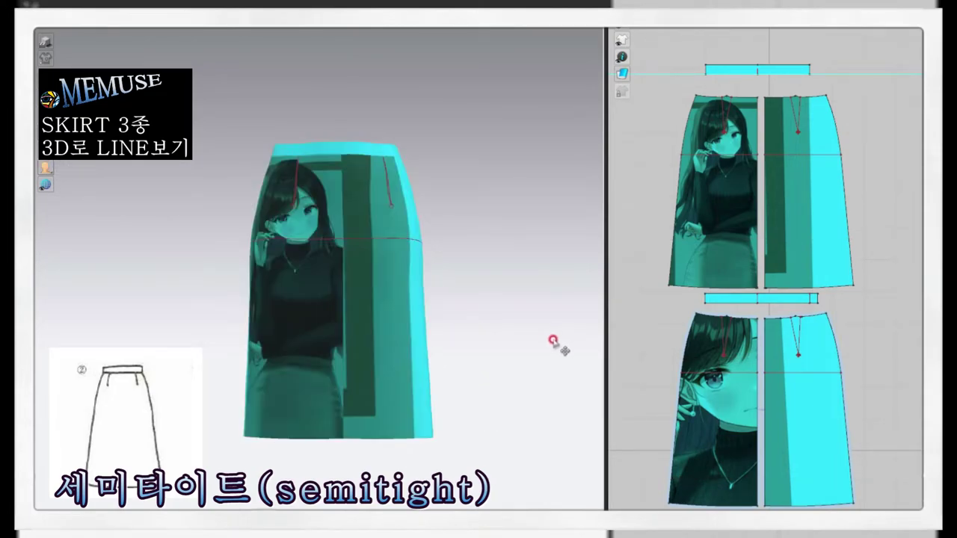
pyautogui.moveTo(551, 336)
pyautogui.mouseDown(button='right')
pyautogui.moveTo(142, 338)
pyautogui.moveTo(530, 342)
pyautogui.mouseUp(button='right')
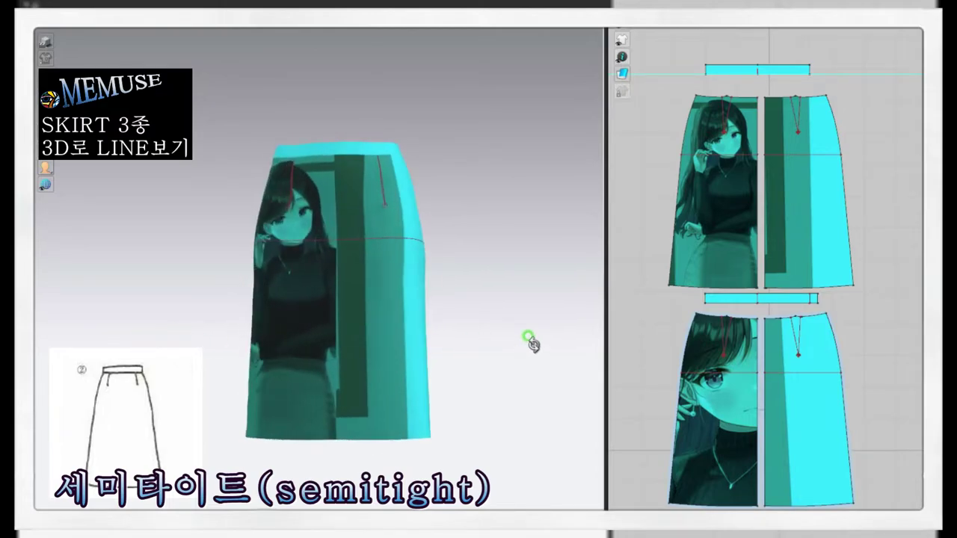
pyautogui.press('2')
pyautogui.click(149, 277)
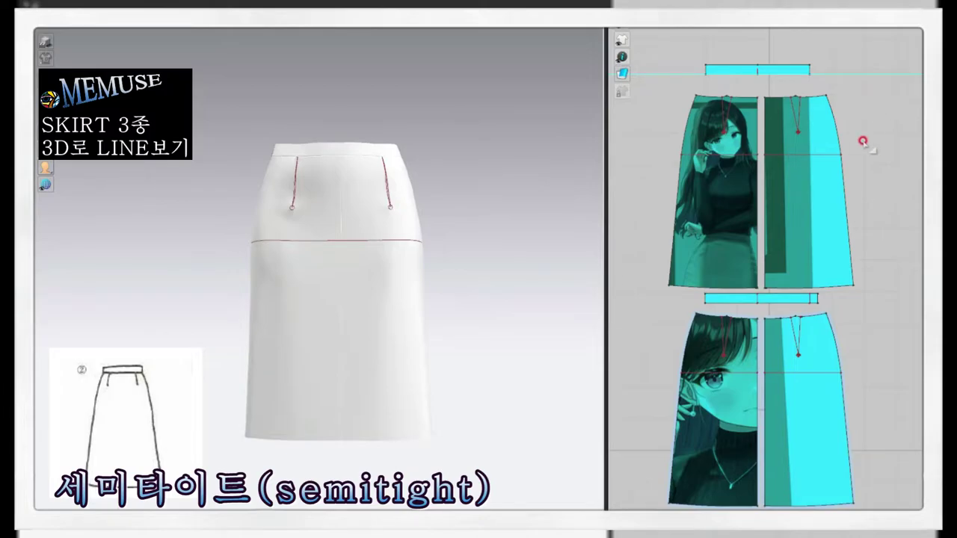
pyautogui.moveTo(509, 343)
pyautogui.mouseDown(button='right')
pyautogui.moveTo(425, 336)
pyautogui.moveTo(438, 310)
pyautogui.moveTo(444, 371)
pyautogui.mouseUp(button='right')
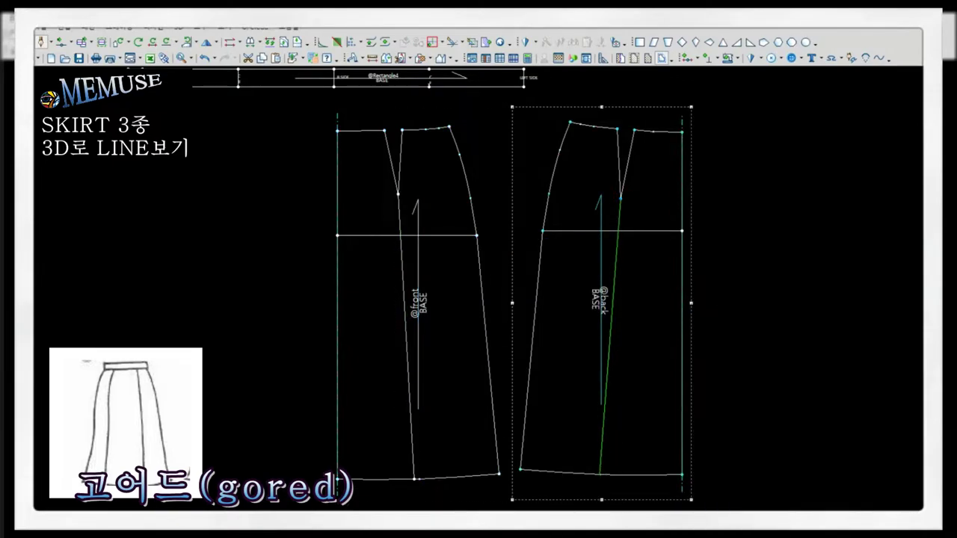
# - Split the back and front skirt pieces into gored panels along dart-to-hem lines
pyautogui.rightClick(637, 269)
pyautogui.click(673, 274)
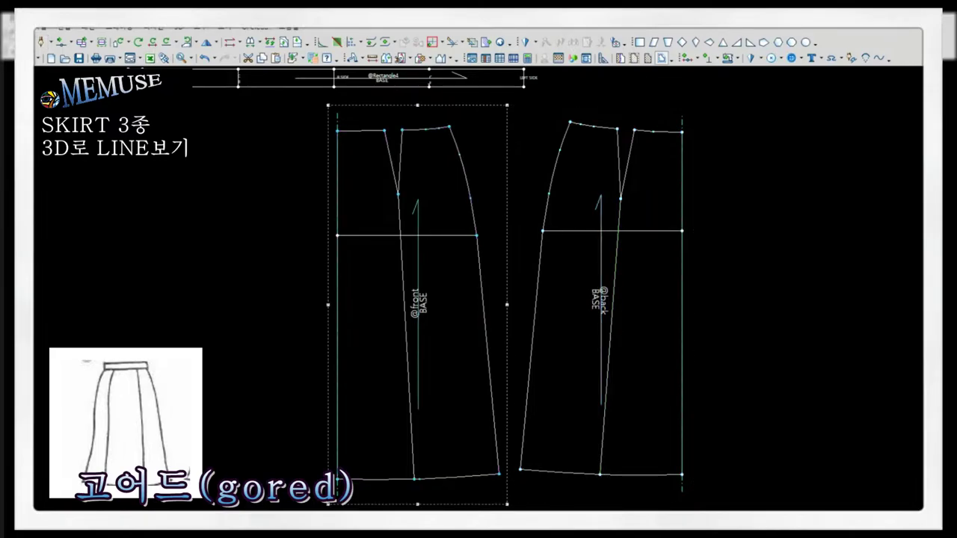
pyautogui.rightClick(629, 294)
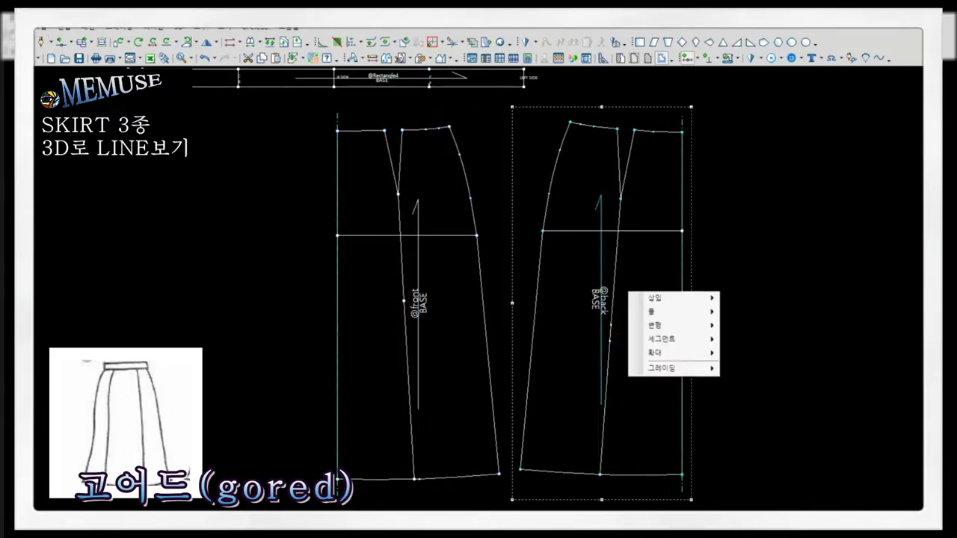
pyautogui.click(652, 304)
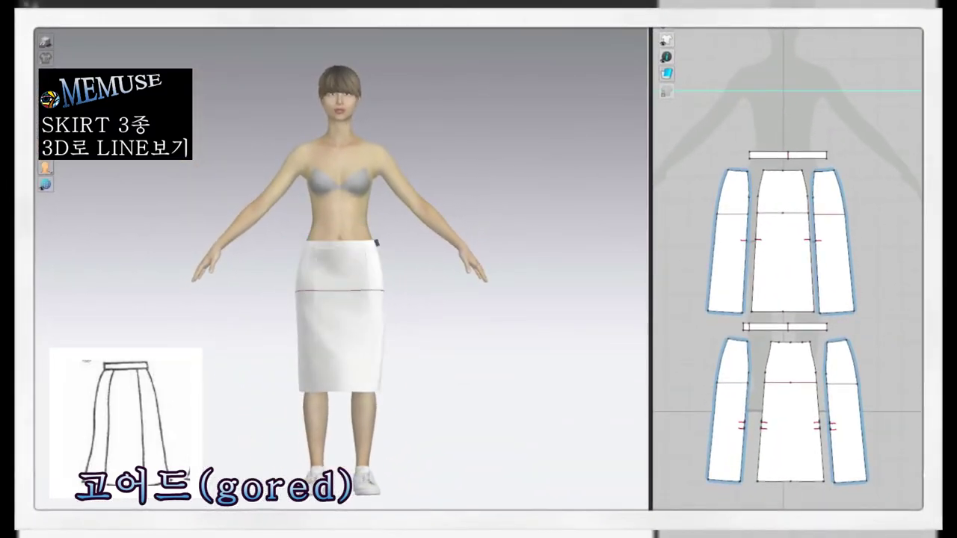
# - Place both waistband pieces inside the sewn gored skirt, then turn to a straight-on view
pyautogui.click(399, 224)
pyautogui.moveTo(398, 224)
pyautogui.mouseDown(button='right')
pyautogui.moveTo(423, 305)
pyautogui.moveTo(402, 203)
pyautogui.moveTo(391, 250)
pyautogui.moveTo(486, 228)
pyautogui.moveTo(554, 246)
pyautogui.moveTo(546, 235)
pyautogui.moveTo(427, 235)
pyautogui.moveTo(416, 311)
pyautogui.mouseUp(button='right')
pyautogui.click(487, 228)
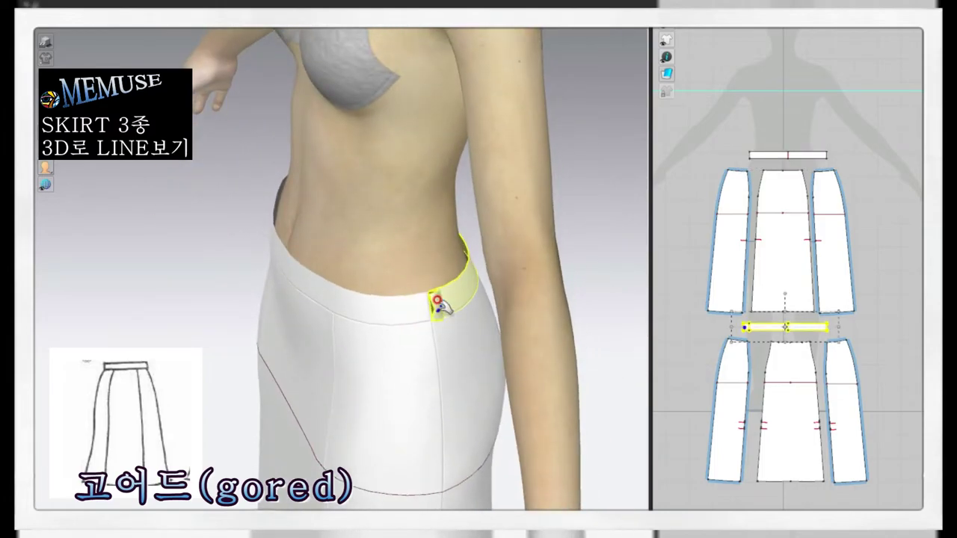
pyautogui.rightClick(427, 310)
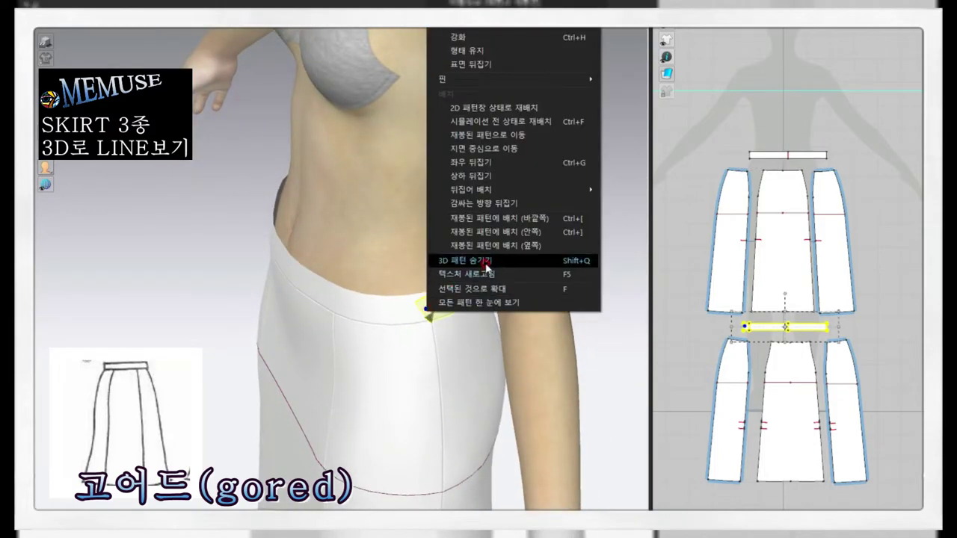
pyautogui.click(503, 238)
pyautogui.rightClick(422, 313)
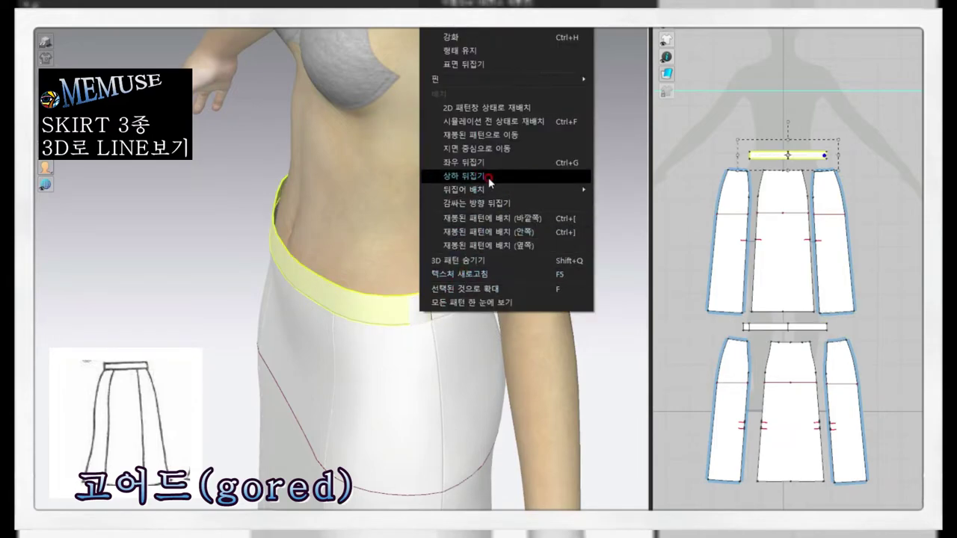
pyautogui.click(484, 234)
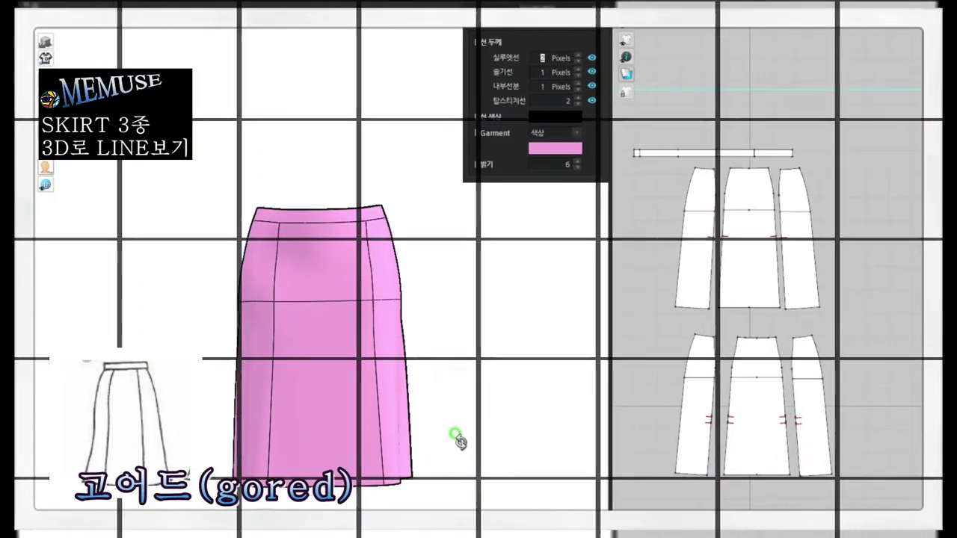
pyautogui.moveTo(459, 442)
pyautogui.mouseDown(button='right')
pyautogui.moveTo(229, 423)
pyautogui.moveTo(352, 300)
pyautogui.mouseUp(button='right')
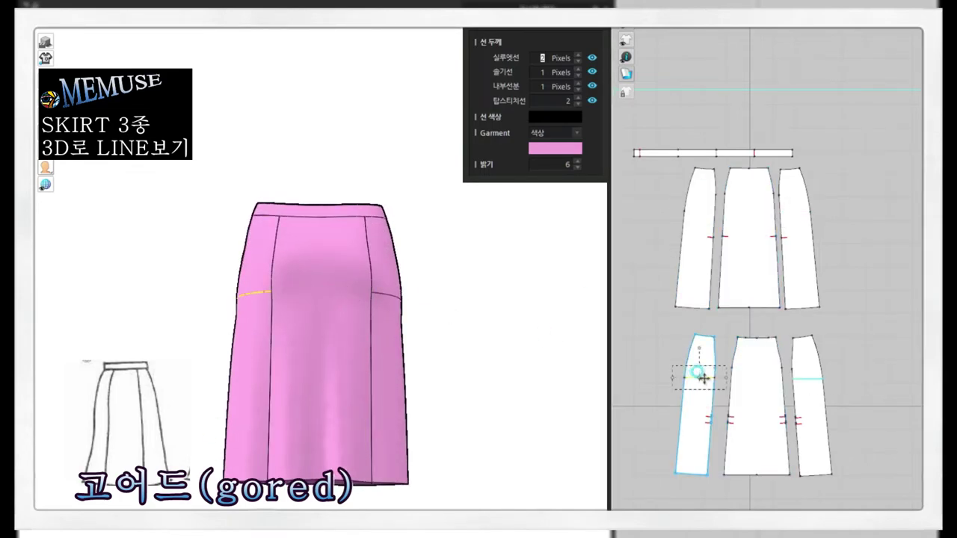
# - Orbit the gored skirt from a straight front view round to its back
pyautogui.moveTo(574, 374)
pyautogui.mouseDown(button='right')
pyautogui.moveTo(552, 336)
pyautogui.moveTo(453, 435)
pyautogui.moveTo(217, 416)
pyautogui.moveTo(434, 445)
pyautogui.moveTo(437, 477)
pyautogui.mouseUp(button='right')
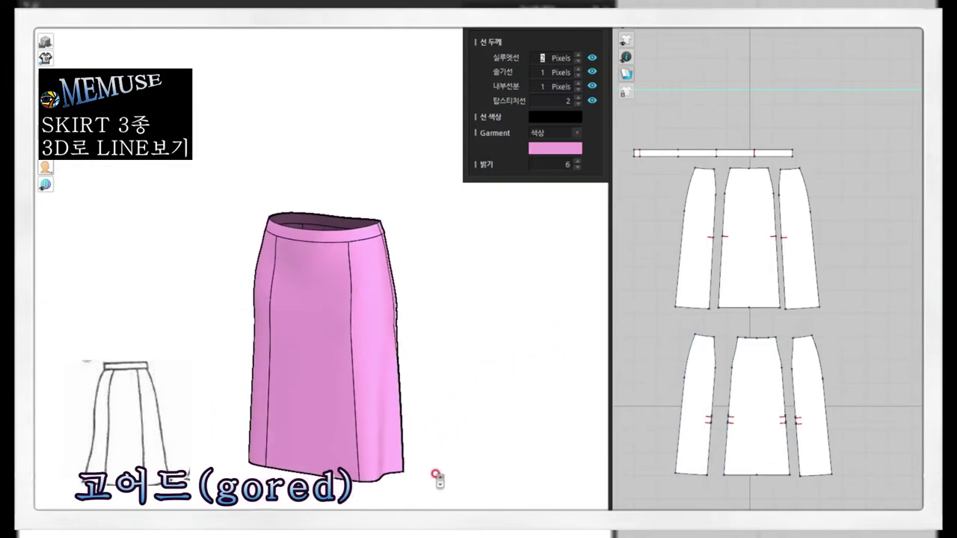
pyautogui.moveTo(437, 478); pyautogui.dragTo(472, 395, button='middle')
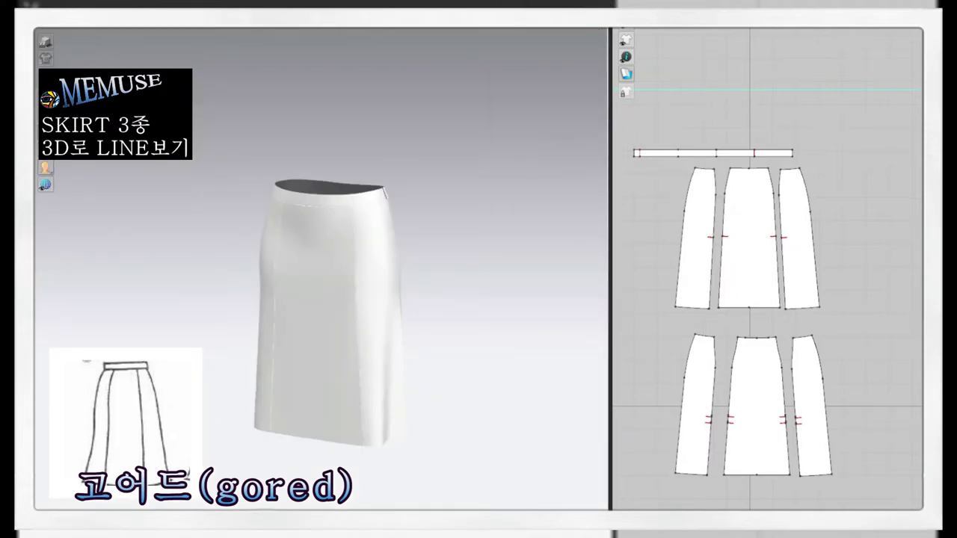
pyautogui.moveTo(427, 283); pyautogui.dragTo(697, 266, button='right')
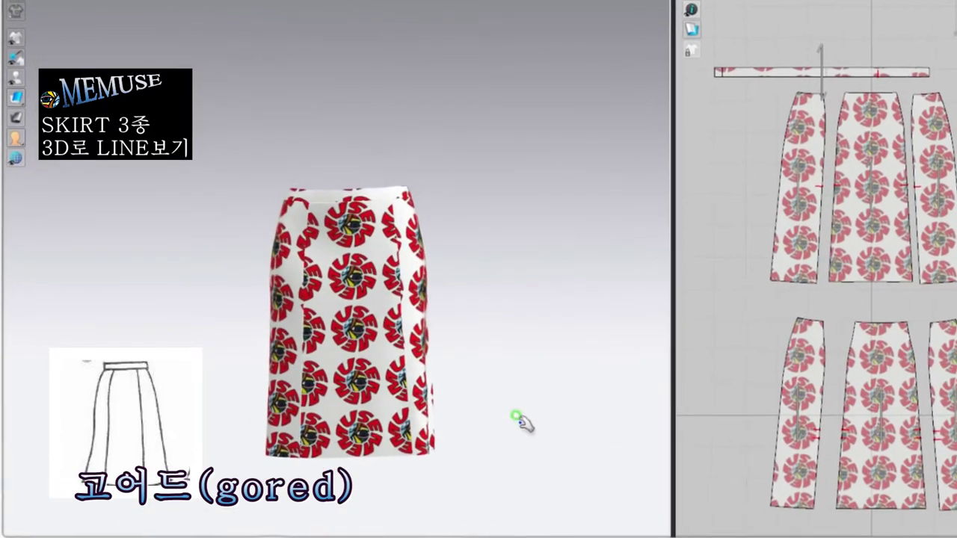
pyautogui.moveTo(519, 422)
pyautogui.mouseDown(button='right')
pyautogui.moveTo(325, 442)
pyautogui.moveTo(224, 421)
pyautogui.moveTo(628, 458)
pyautogui.moveTo(540, 462)
pyautogui.mouseUp(button='right')
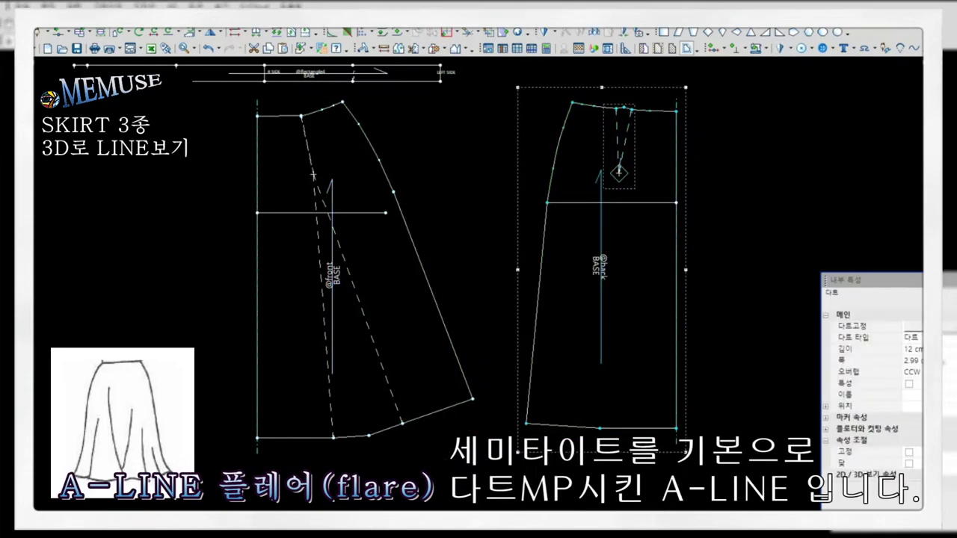
# - Rotate the back waist dart closed into the back hem point, widening the hem
pyautogui.click(780, 48)
pyautogui.click(815, 69)
pyautogui.click(845, 337)
pyautogui.click(609, 428)
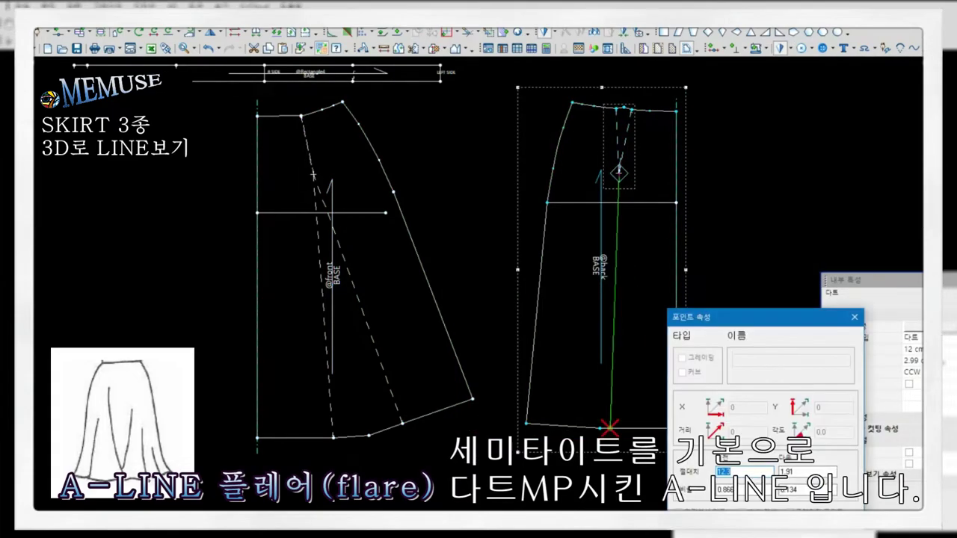
pyautogui.press('Return')
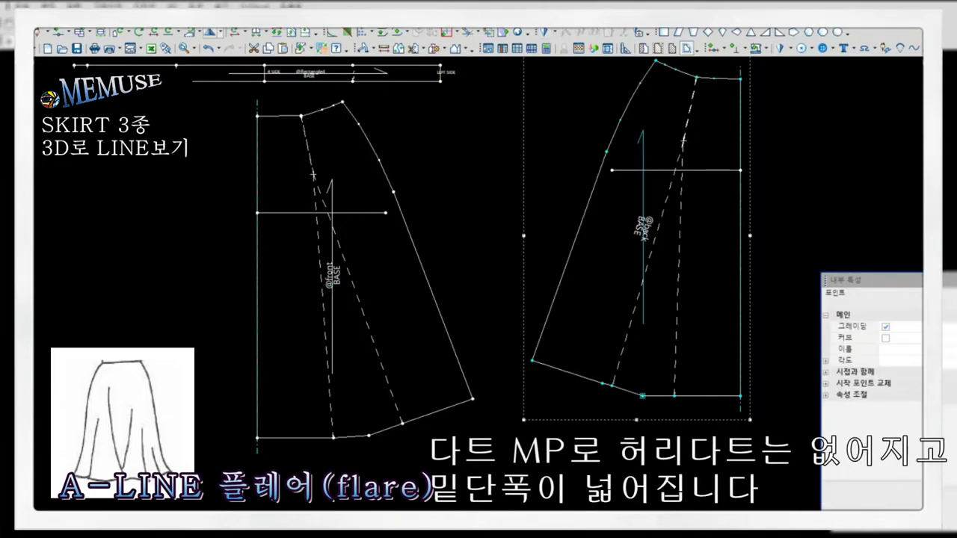
pyautogui.press('Escape')
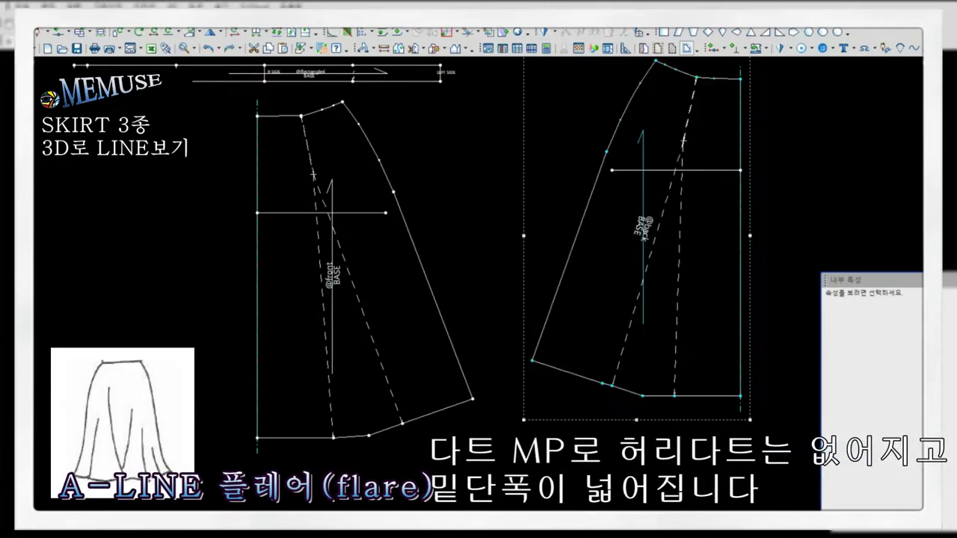
# - Set the back piece's waistline and hem corner points to curves
pyautogui.scroll(-2, 478, 299)
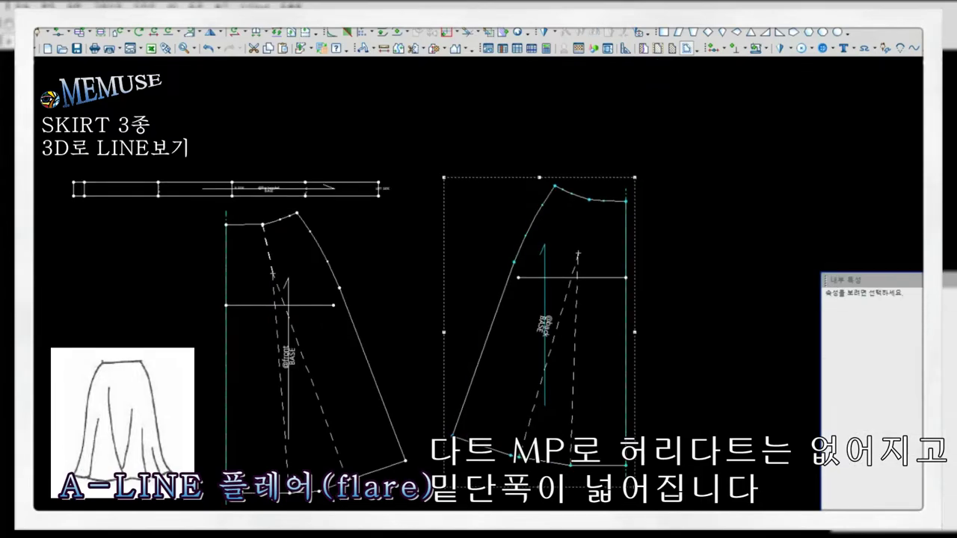
pyautogui.scroll(3, 479, 285)
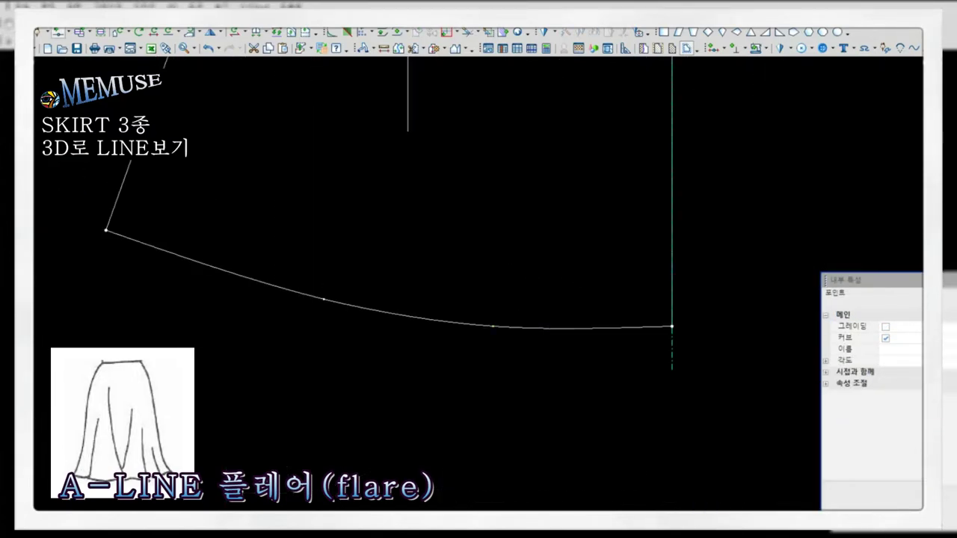
pyautogui.scroll(-3, 516, 299)
pyautogui.scroll(3, 479, 299)
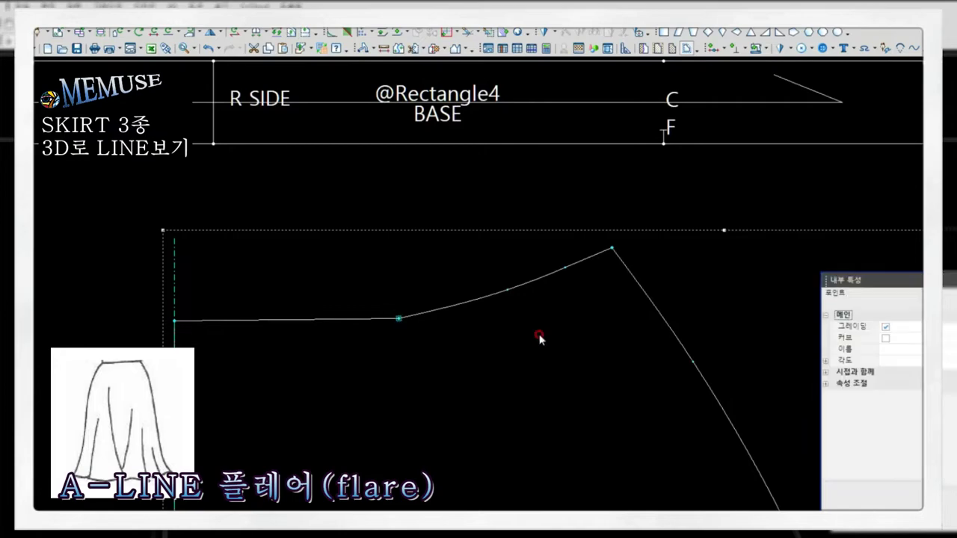
pyautogui.click(378, 334)
pyautogui.scroll(-2, 432, 333)
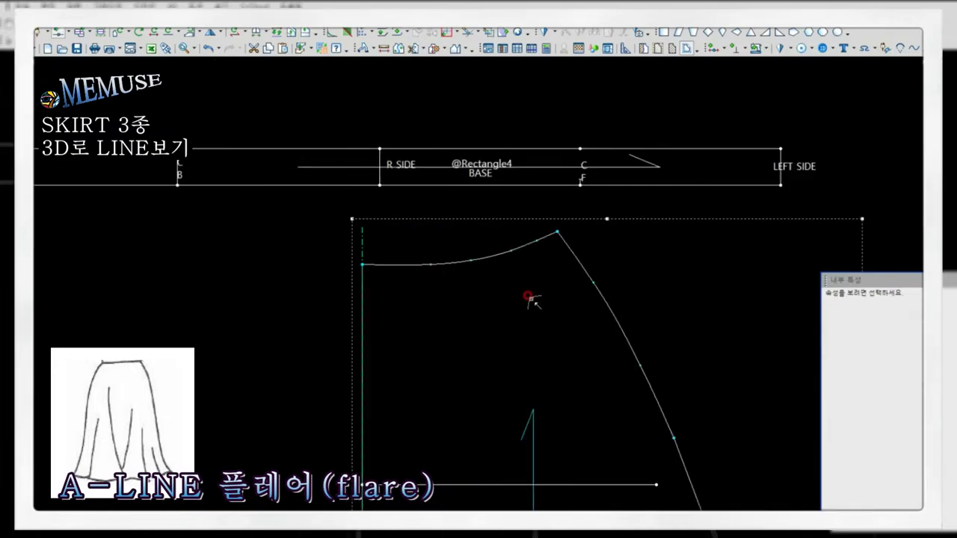
pyautogui.scroll(1, 531, 297)
pyautogui.click(662, 254)
pyautogui.scroll(-3, 489, 213)
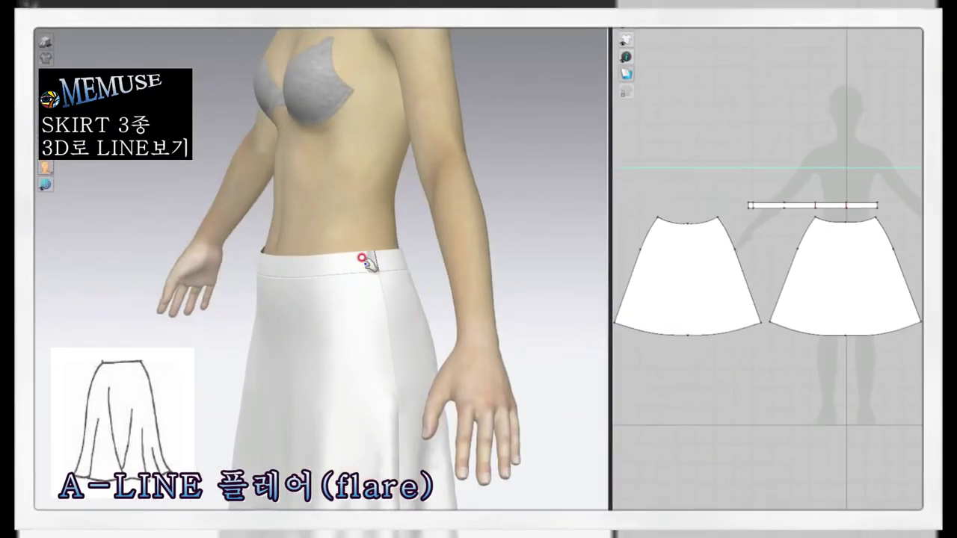
# - Place the waistband inside the sewn A-line skirt (재봉된 패턴에 배치, 안쪽)
pyautogui.click(370, 264)
pyautogui.rightClick(397, 251)
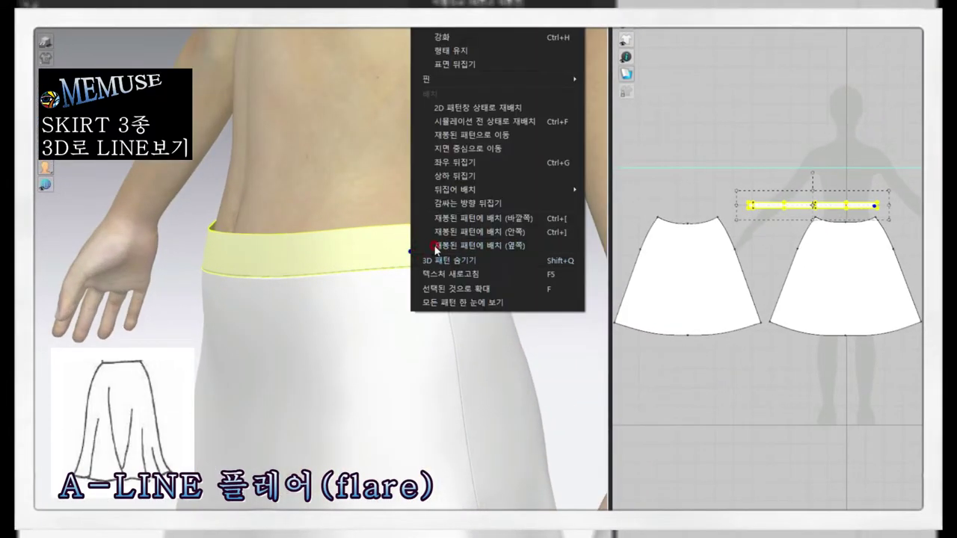
pyautogui.click(474, 221)
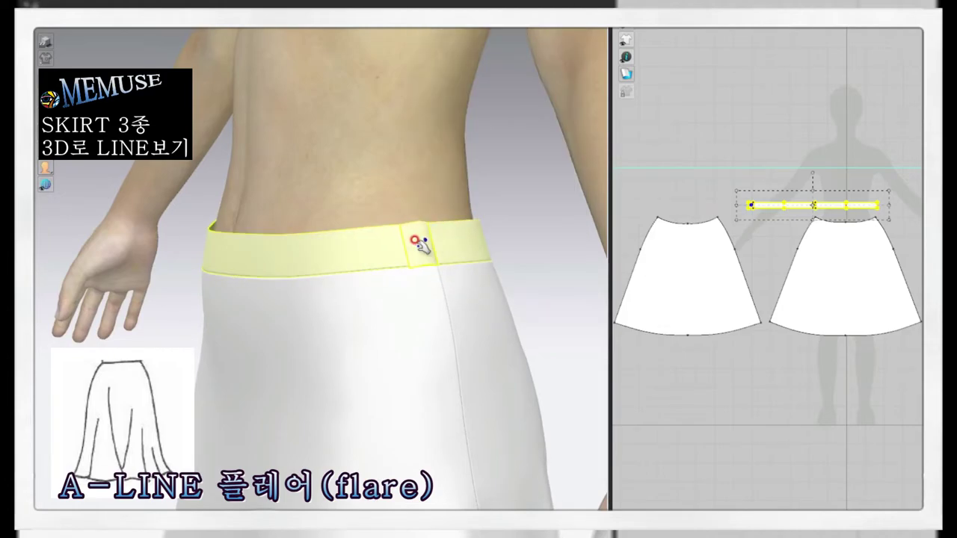
pyautogui.rightClick(418, 248)
pyautogui.click(486, 233)
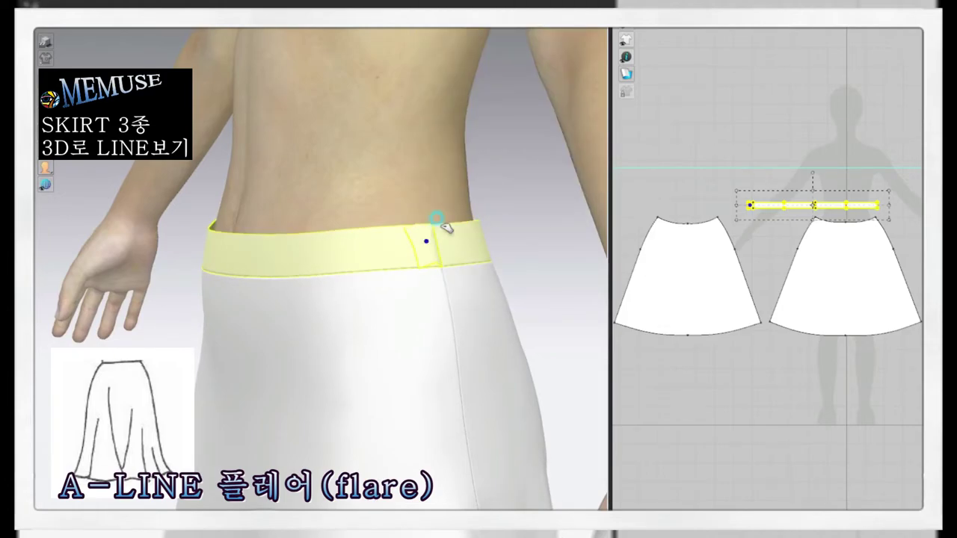
# - Check the waistband from the side, hide the avatar, and settle the skirt's flare
pyautogui.moveTo(441, 226); pyautogui.dragTo(436, 251, button='right')
pyautogui.moveTo(540, 236)
pyautogui.mouseDown(button='right')
pyautogui.moveTo(496, 261)
pyautogui.moveTo(447, 271)
pyautogui.mouseUp(button='right')
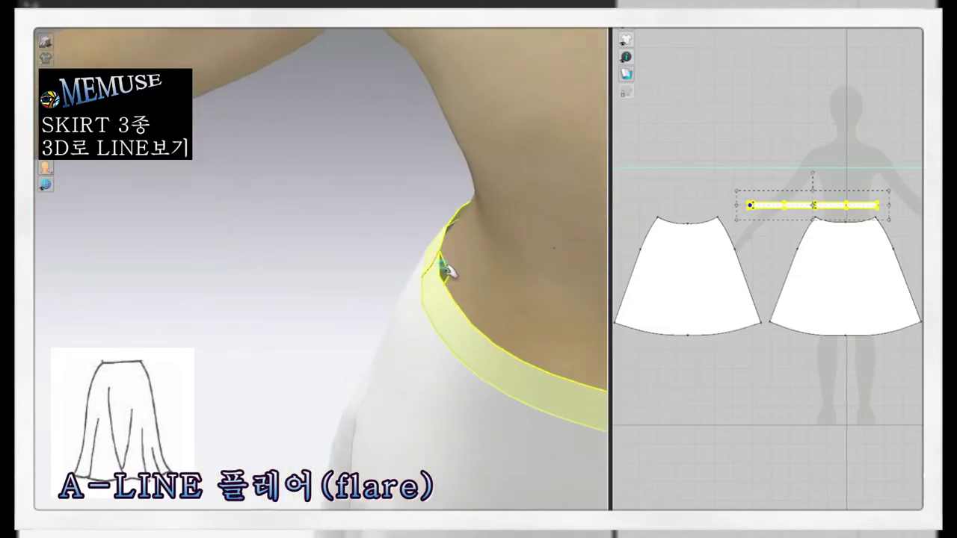
pyautogui.hotkey('shift', 'a')
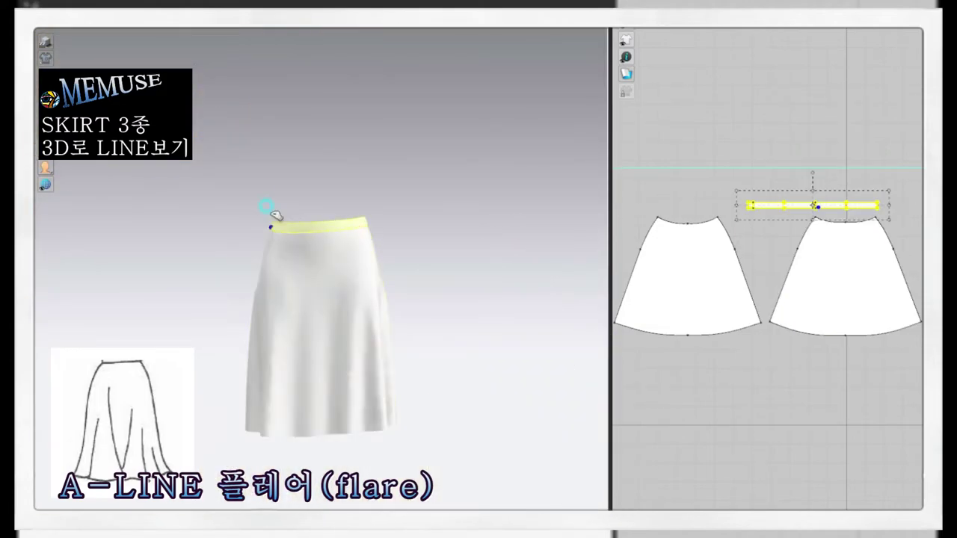
pyautogui.moveTo(267, 213); pyautogui.dragTo(379, 367)
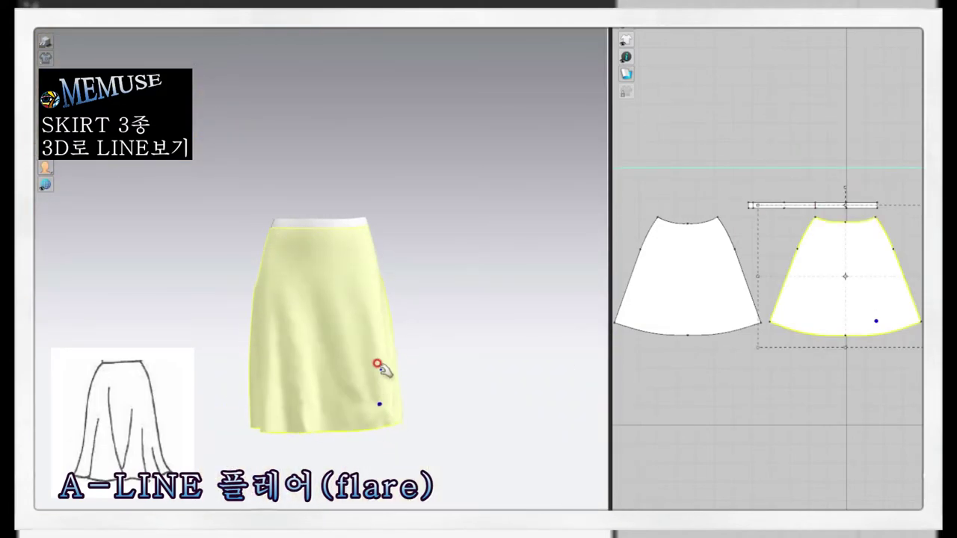
# - Show the avatar again, return to the front view, and clear the -6.49 X move
pyautogui.hotkey('shift', 'a')
pyautogui.moveTo(218, 306)
pyautogui.mouseDown(button='right')
pyautogui.moveTo(534, 364)
pyautogui.moveTo(508, 401)
pyautogui.moveTo(535, 415)
pyautogui.mouseUp(button='right')
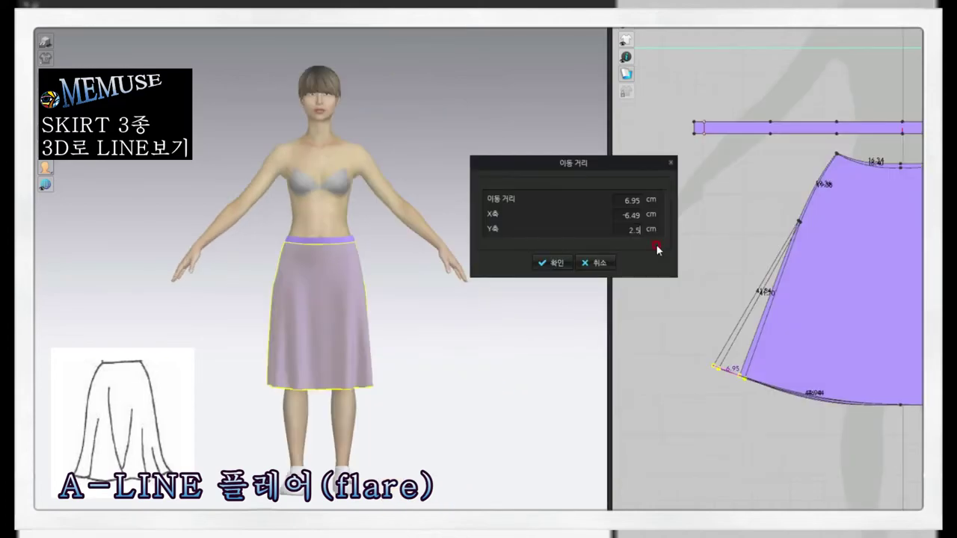
pyautogui.press('BackSpace')
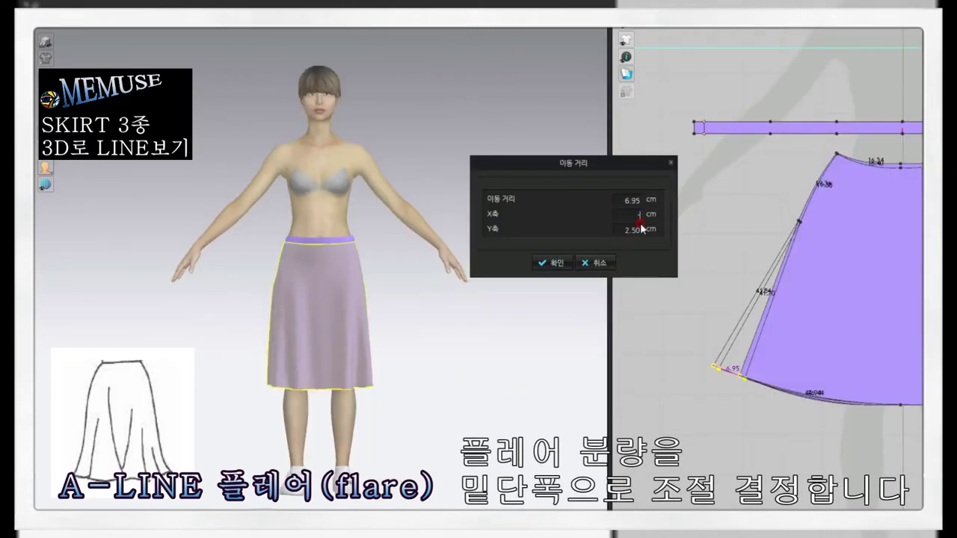
pyautogui.click(627, 215)
pyautogui.write('-6.5')
pyautogui.click(560, 263)
pyautogui.scroll(-3, 853, 395)
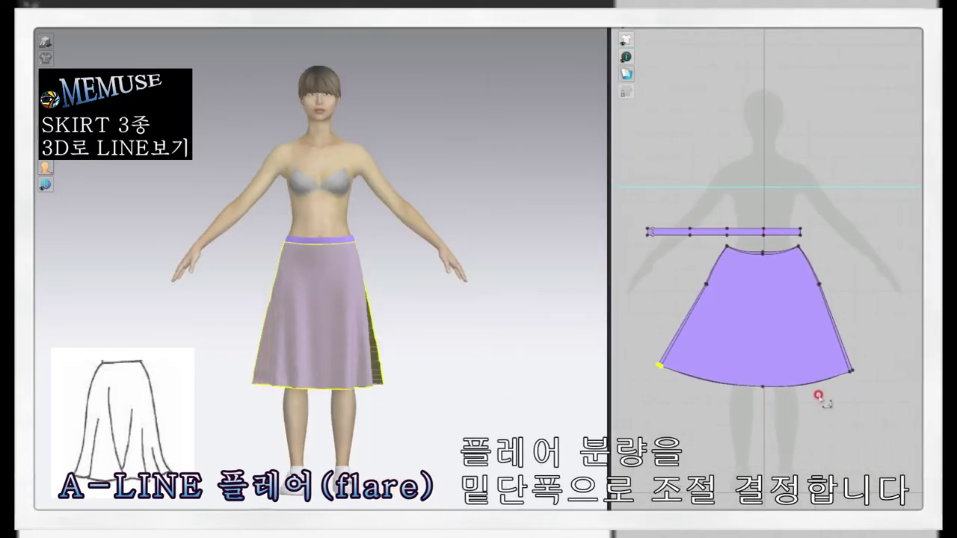
# - Push the side hem corner out 6.50 cm in X and check the 3D drape
pyautogui.moveTo(856, 372); pyautogui.dragTo(862, 366)
pyautogui.press('Return')
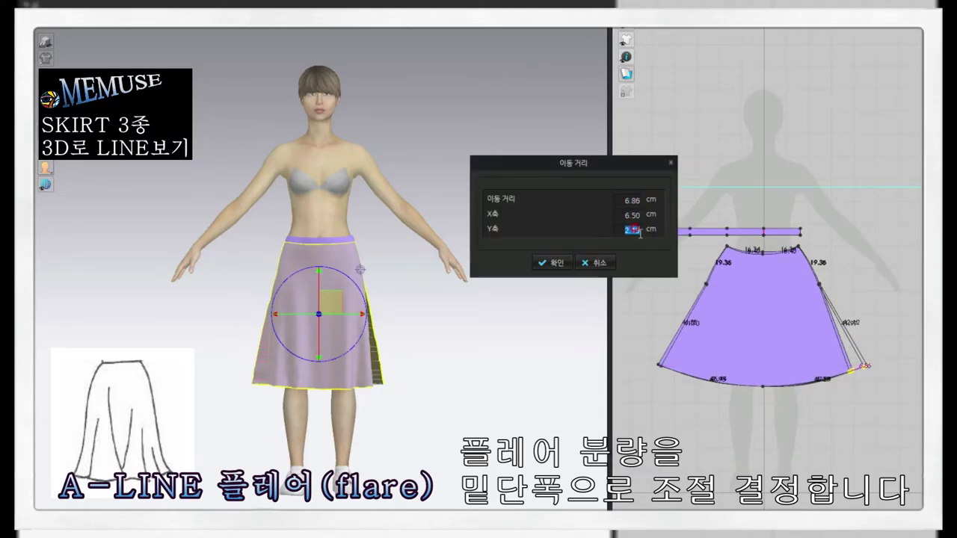
pyautogui.click(555, 264)
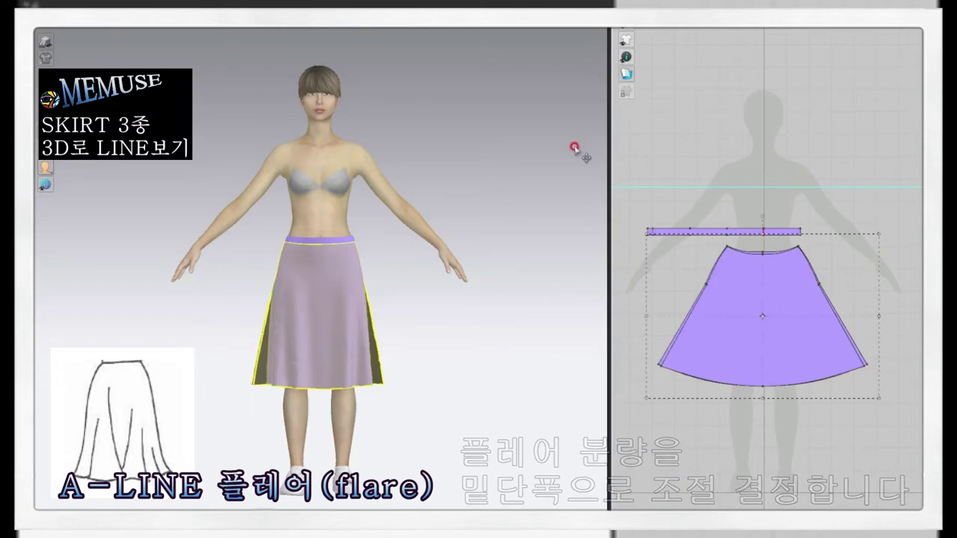
pyautogui.moveTo(386, 373); pyautogui.dragTo(409, 381)
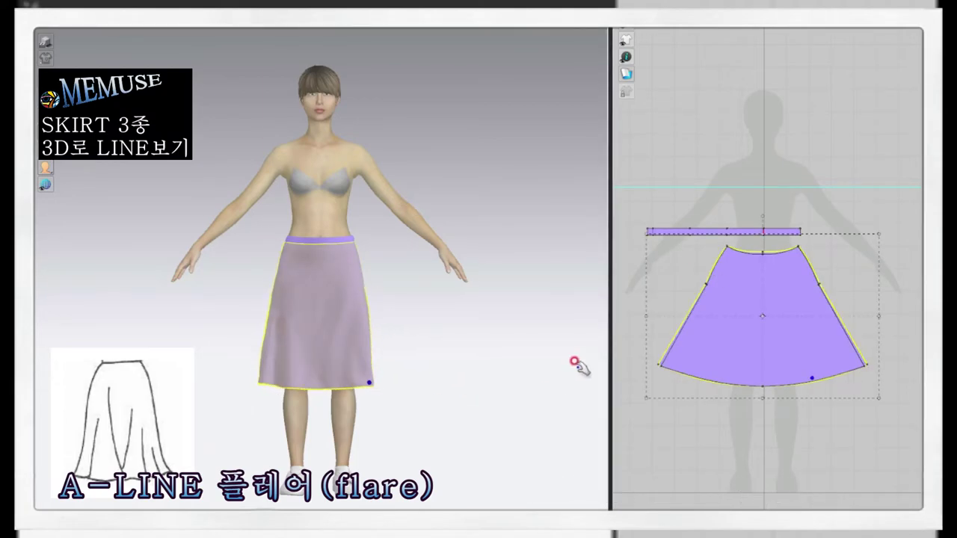
pyautogui.scroll(3, 712, 293)
# - Add and edit a new point on the left skirt piece's side seam
pyautogui.scroll(-5, 635, 376)
pyautogui.click(664, 374)
pyautogui.scroll(2, 628, 317)
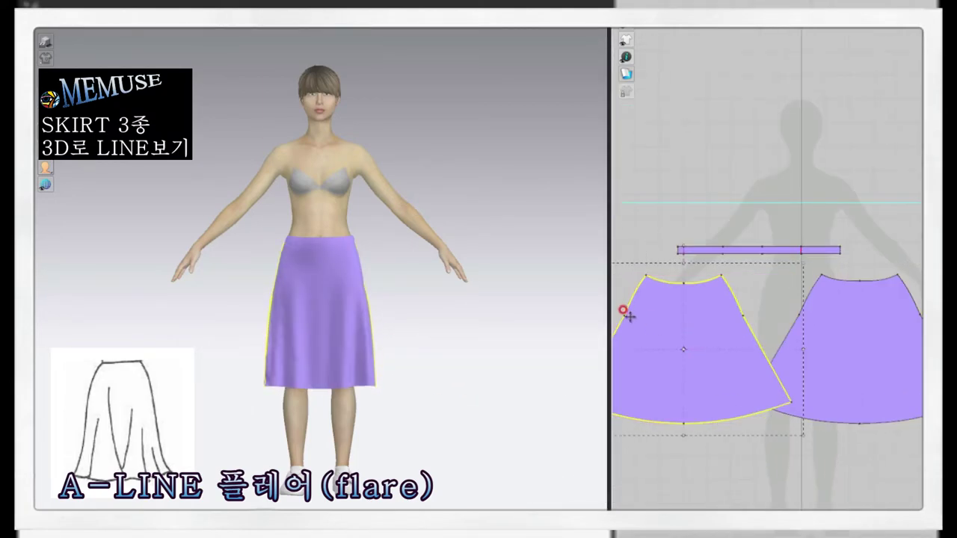
pyautogui.scroll(2, 623, 314)
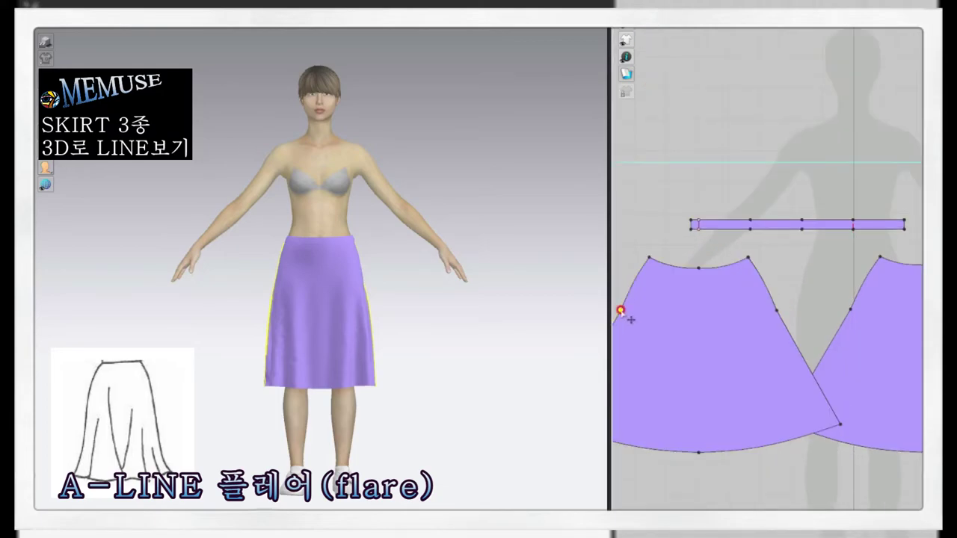
pyautogui.click(778, 311)
pyautogui.click(600, 336)
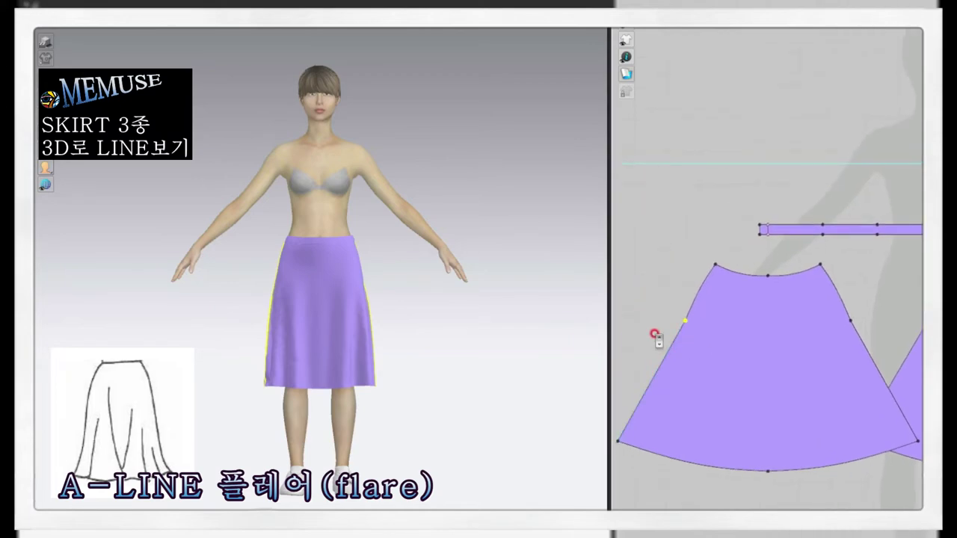
pyautogui.scroll(3, 656, 336)
pyautogui.rightClick(722, 305)
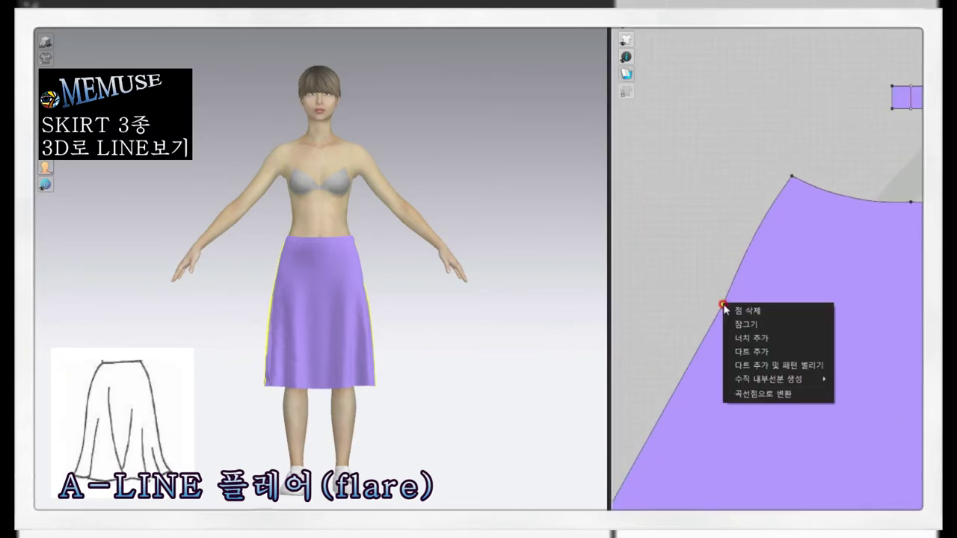
pyautogui.click(725, 314)
# - Raise the hem line 22.63 cm across both skirt pieces
pyautogui.scroll(-3, 837, 388)
pyautogui.scroll(-2, 845, 344)
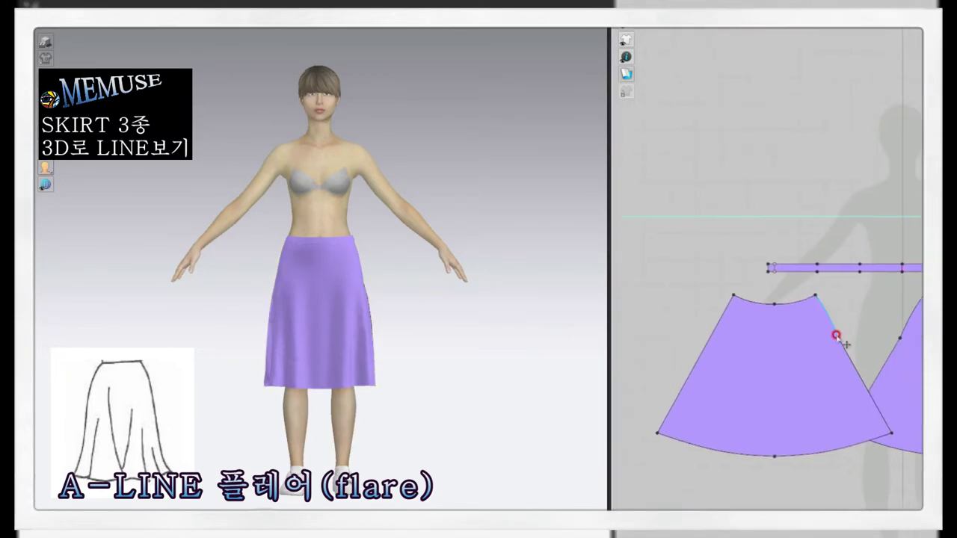
pyautogui.scroll(-3, 867, 355)
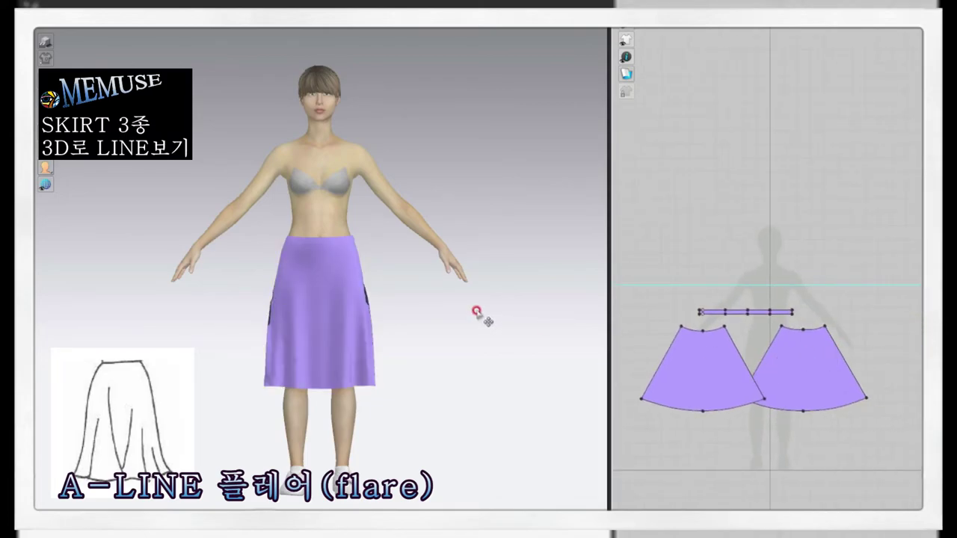
pyautogui.moveTo(372, 352); pyautogui.dragTo(455, 380)
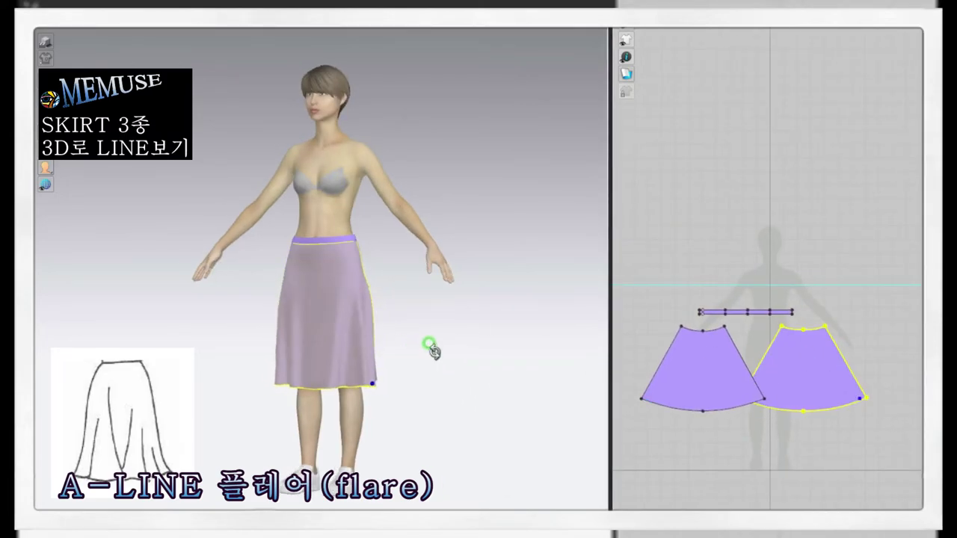
pyautogui.scroll(-1, 659, 424)
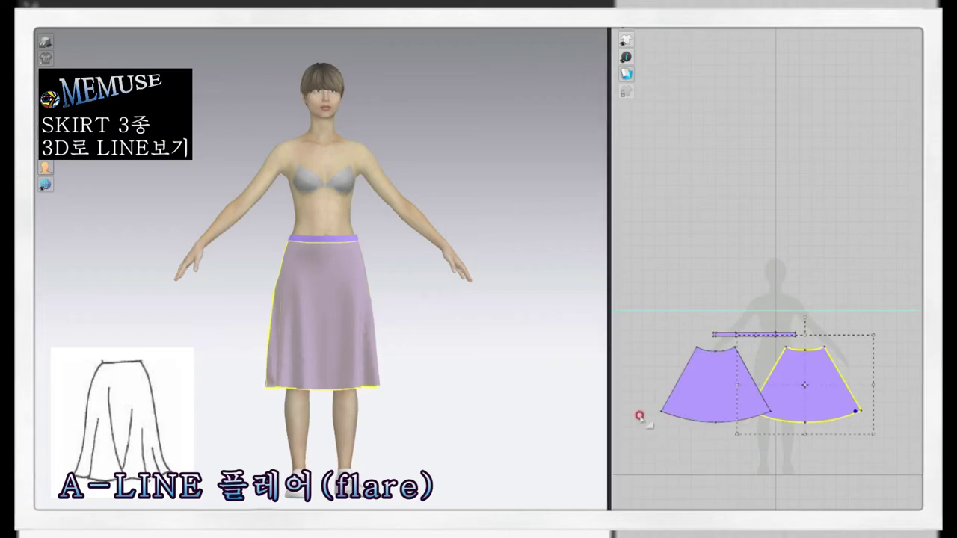
pyautogui.click(640, 416)
pyautogui.moveTo(716, 420); pyautogui.dragTo(714, 396)
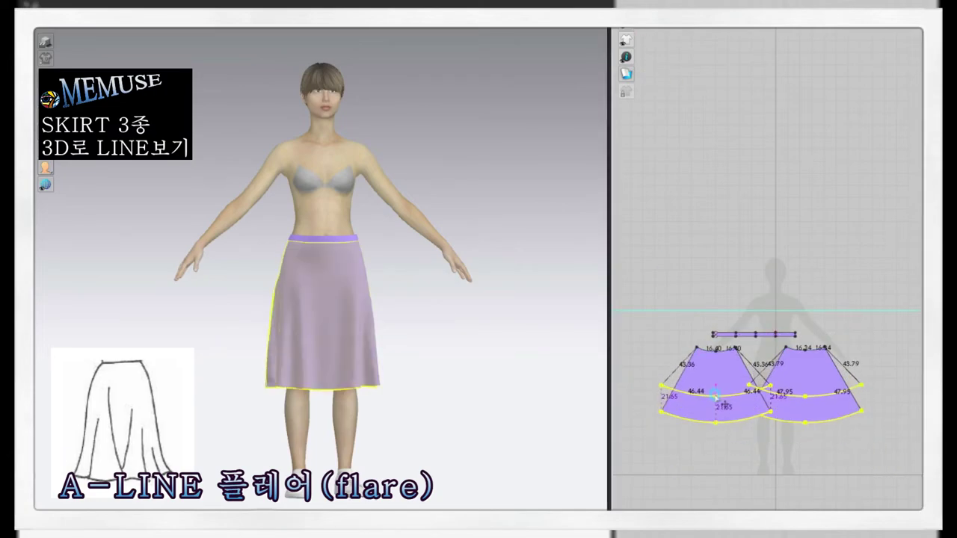
pyautogui.click(555, 262)
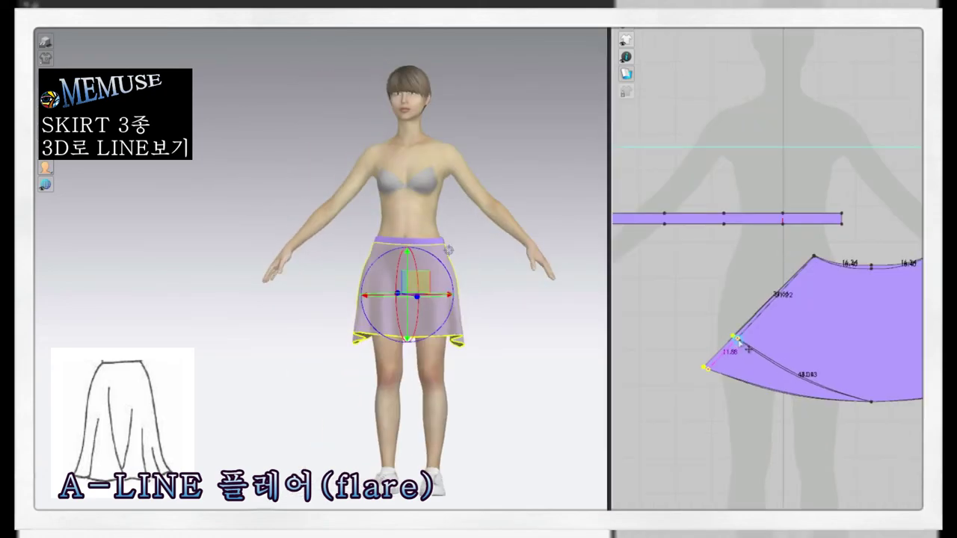
# - Shift the side hem corners outward by X 8.00 for a wider flare
pyautogui.moveTo(738, 339); pyautogui.dragTo(736, 337)
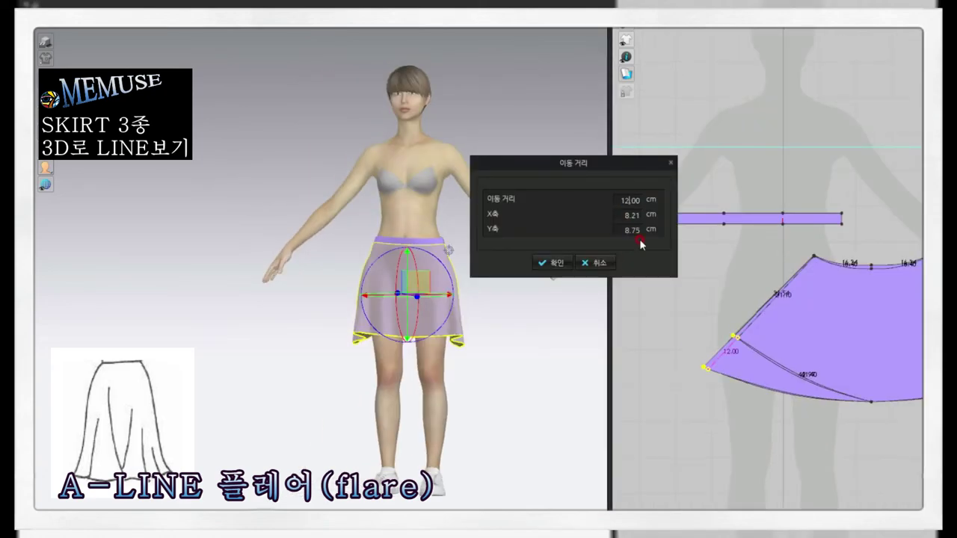
pyautogui.doubleClick(634, 214)
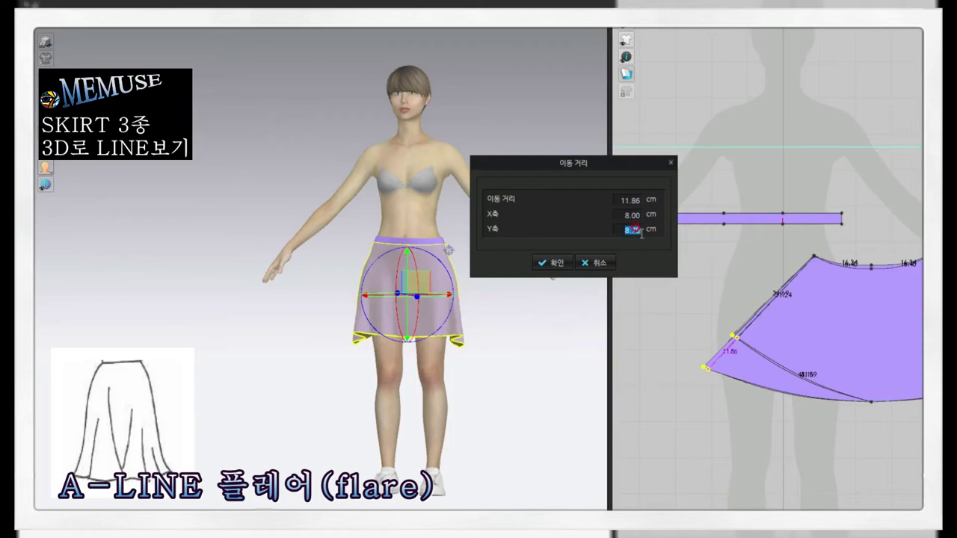
pyautogui.write('8')
pyautogui.click(555, 266)
pyautogui.scroll(2, 860, 363)
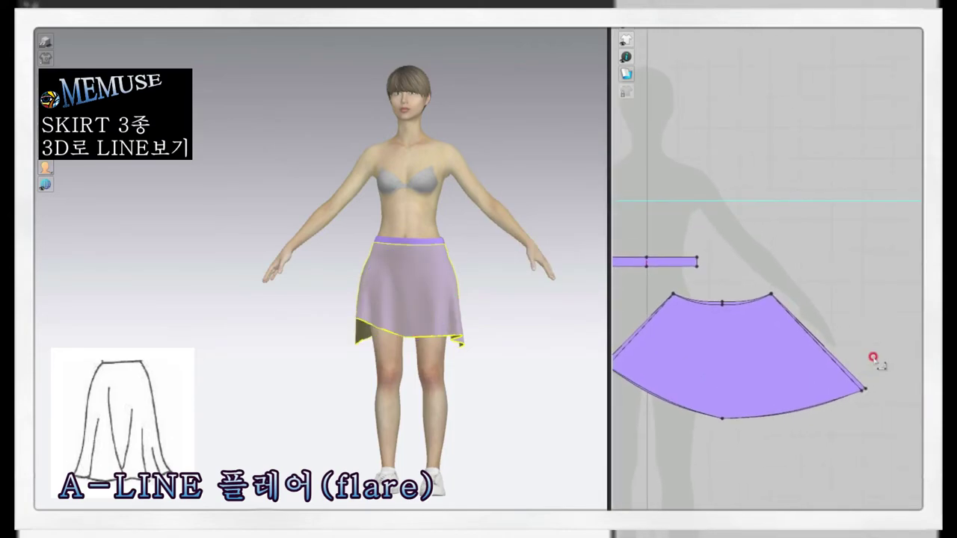
pyautogui.moveTo(860, 379); pyautogui.dragTo(845, 368)
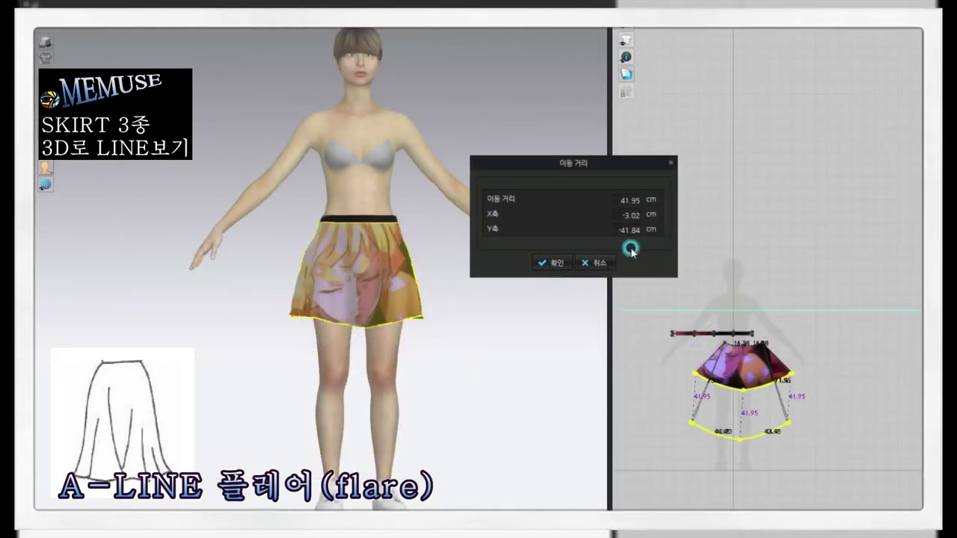
# - Lengthen the hem 41.95 cm and move both hem corners outward, one by X 20, Y 11.09 cm
pyautogui.click(557, 264)
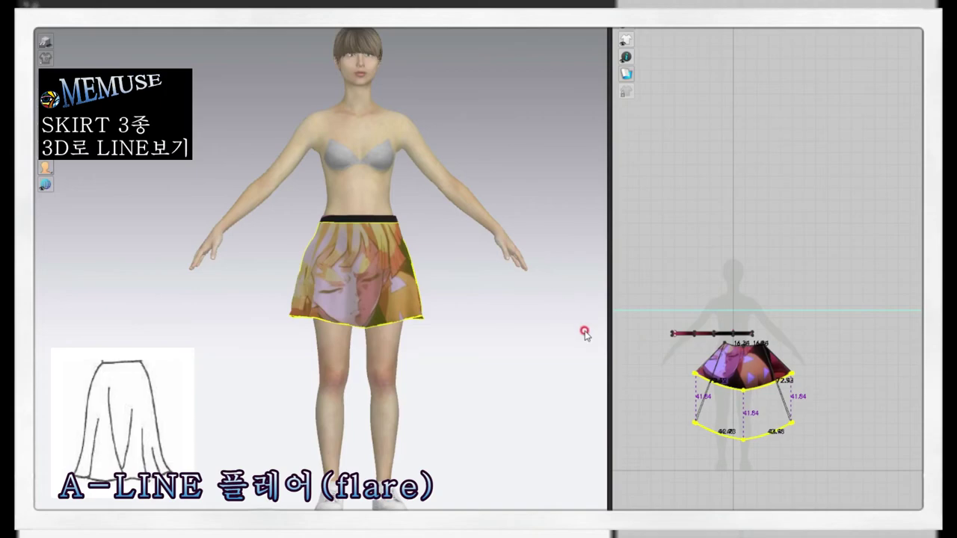
pyautogui.click(693, 422)
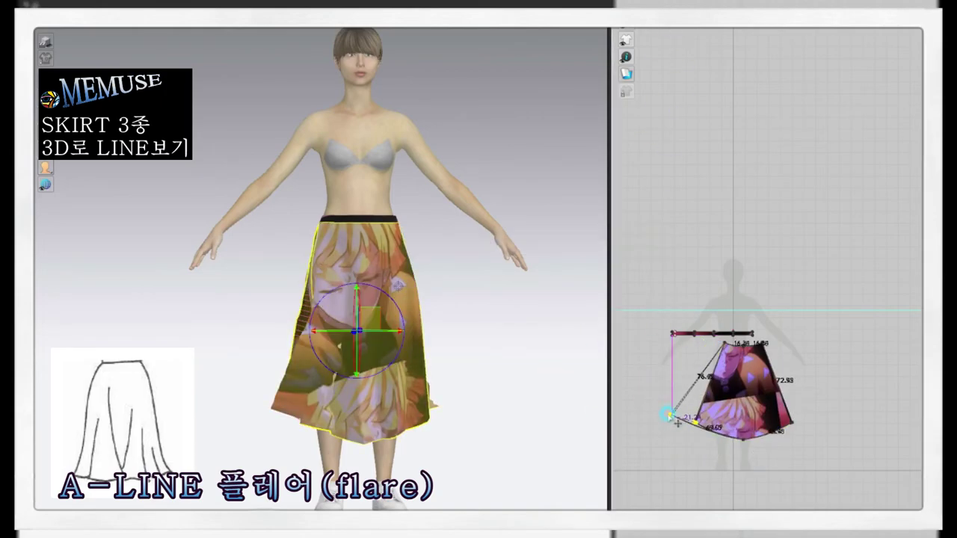
pyautogui.moveTo(678, 423); pyautogui.dragTo(669, 417)
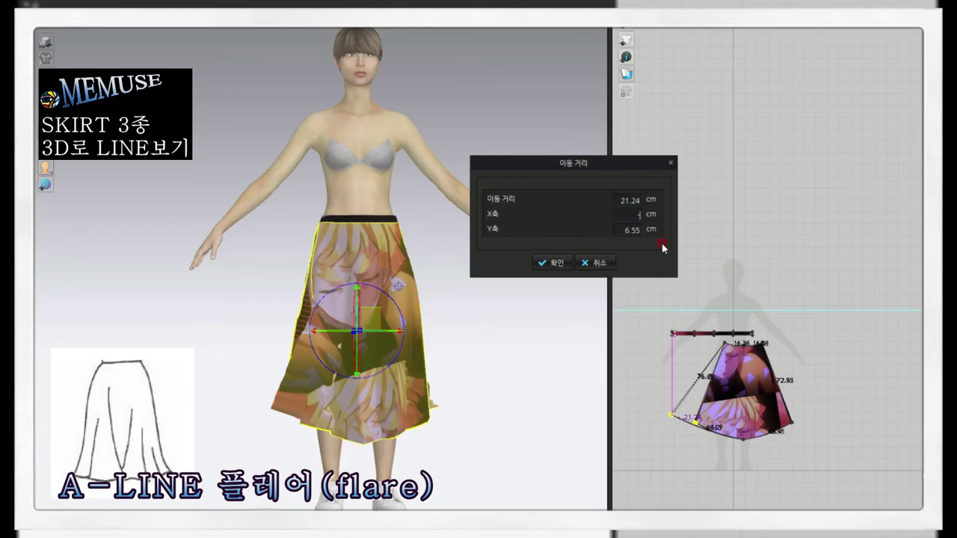
pyautogui.click(553, 262)
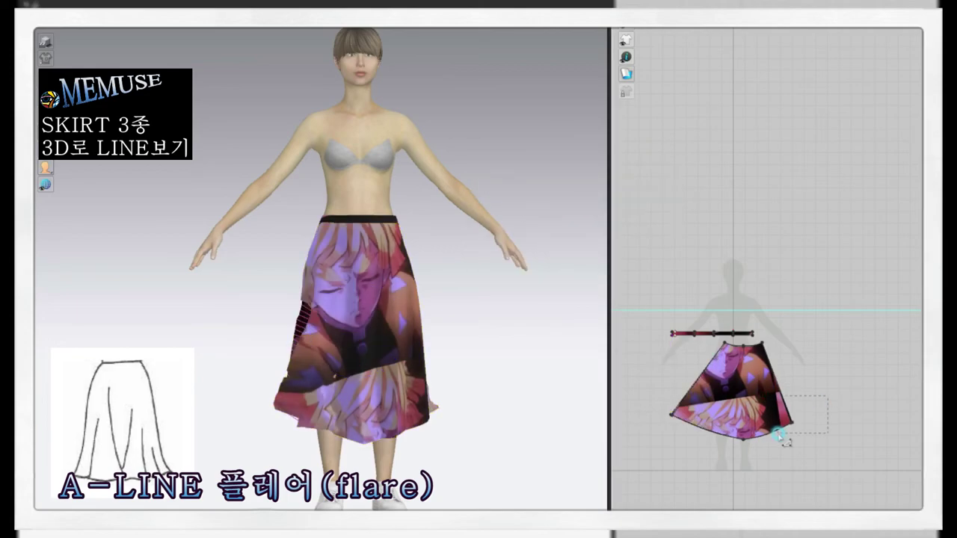
pyautogui.moveTo(784, 437); pyautogui.dragTo(794, 423)
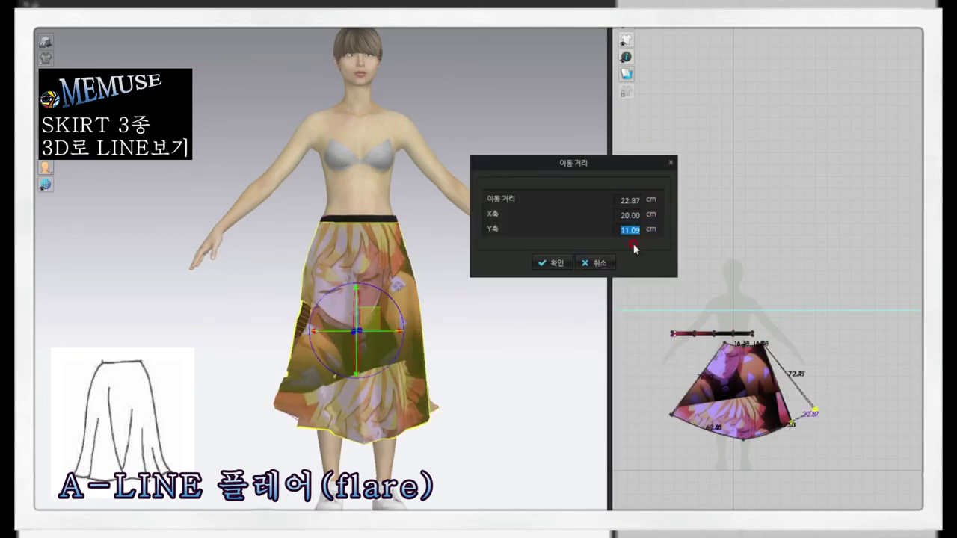
pyautogui.press('Return')
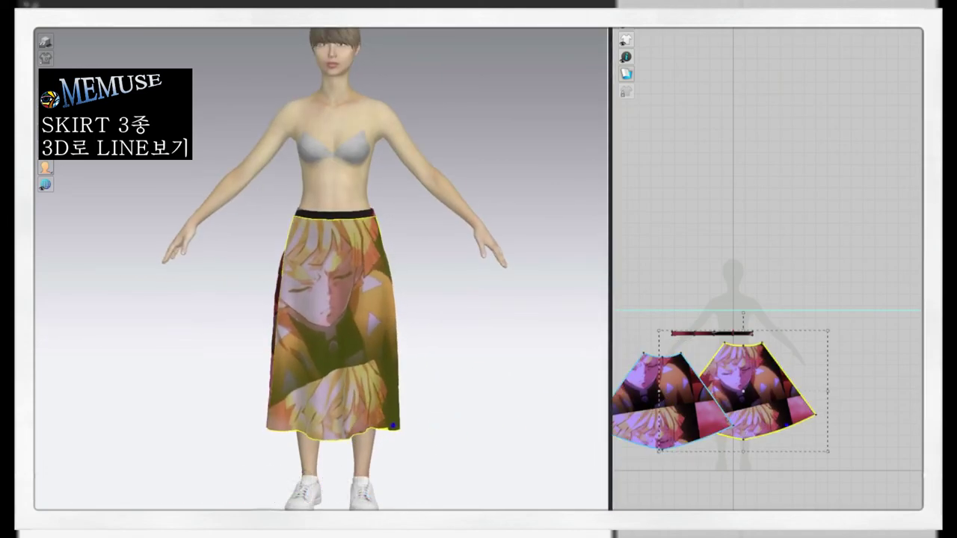
# - Hide the avatar, view the printed skirt from the side, and tug its hem
pyautogui.hotkey('shift', 'a')
pyautogui.moveTo(351, 469); pyautogui.dragTo(280, 470, button='right')
pyautogui.moveTo(407, 460); pyautogui.dragTo(218, 367)
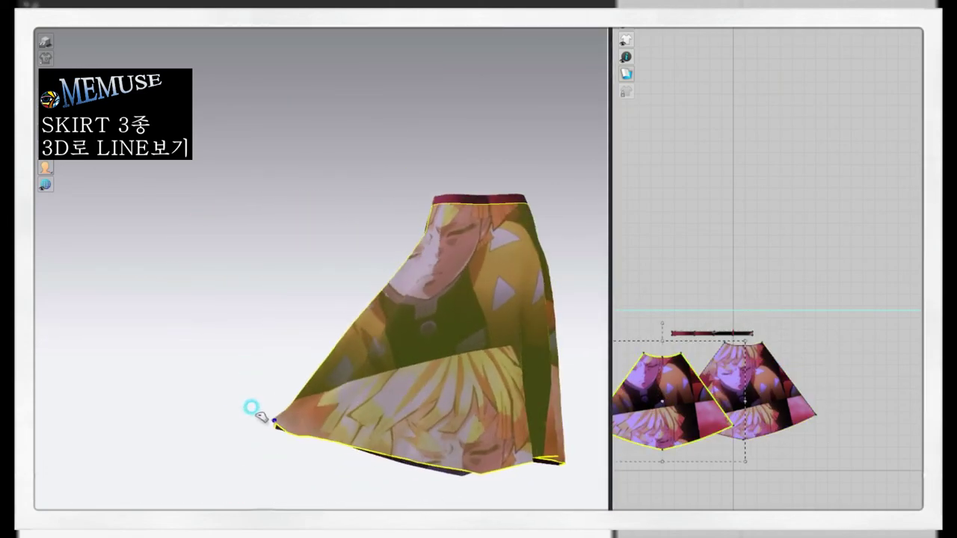